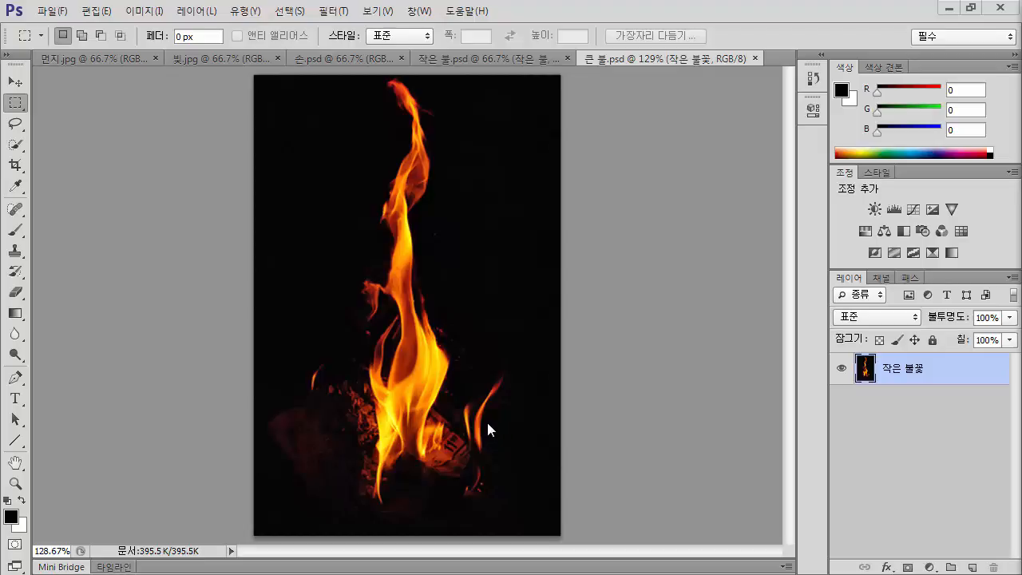
- Load the red (빨강) channel of 큰 불.psd as a selection and return to the RGB composite view
{"action": "left_click", "coordinate": [878, 280]}
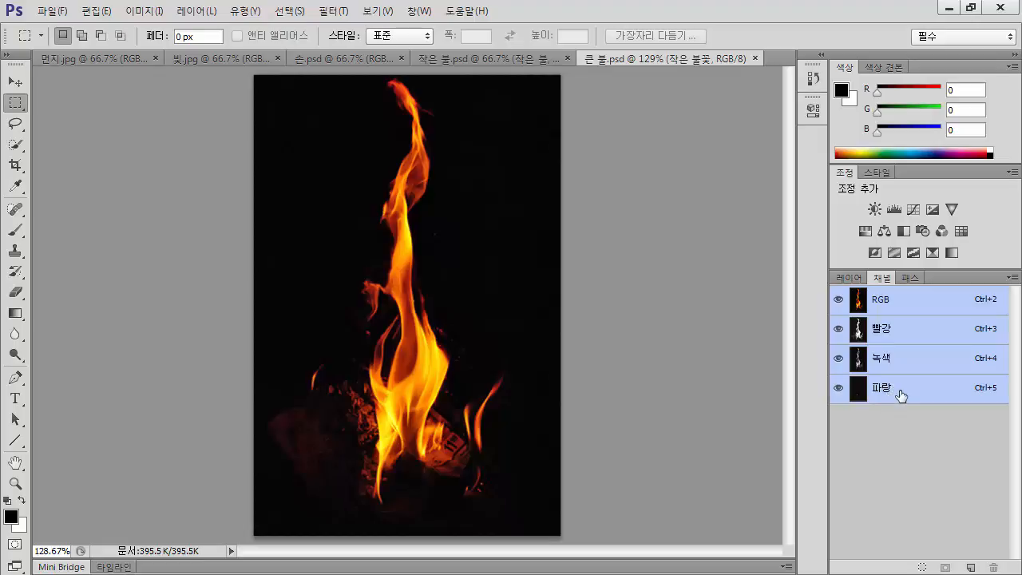
{"action": "left_click", "coordinate": [916, 337]}
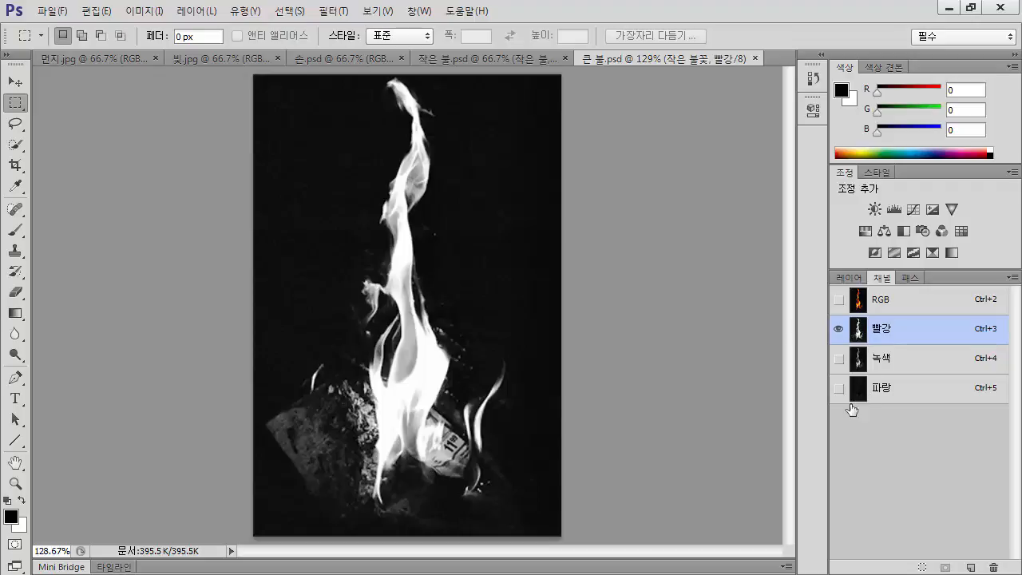
{"action": "left_click_drag", "start_coordinate": [889, 345], "coordinate": [886, 330]}
{"action": "left_click", "coordinate": [886, 332], "text": "ctrl"}
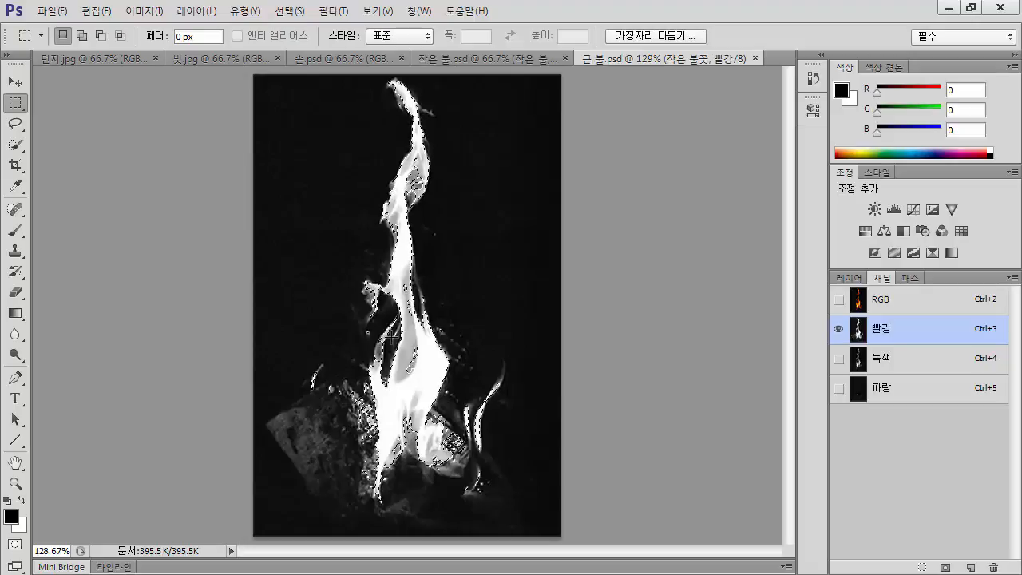
{"action": "left_click", "coordinate": [882, 299]}
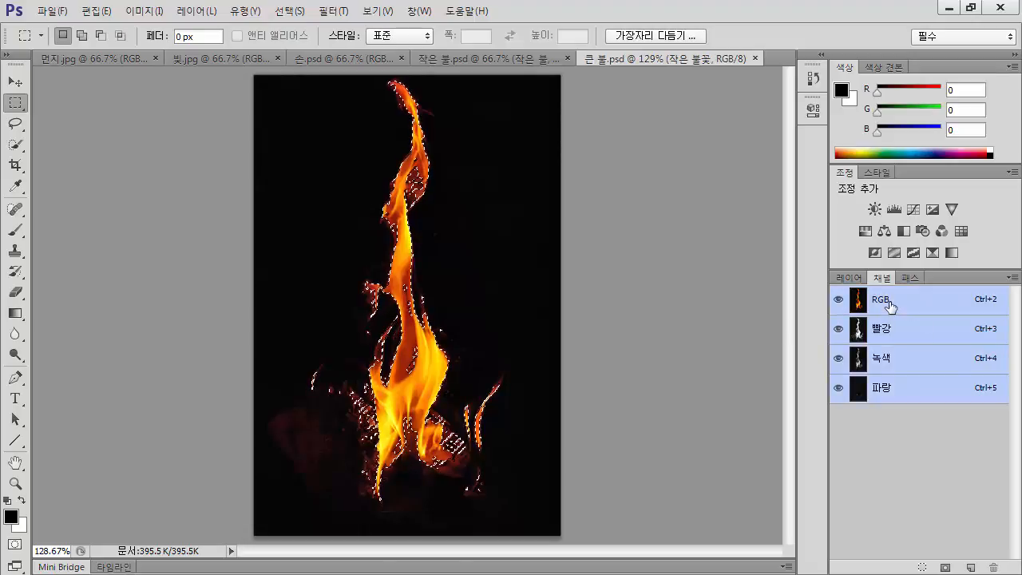
- Copy the selected tall flame to a new layer and hide the original 작은 불꽃 layer
{"action": "left_click", "coordinate": [849, 278]}
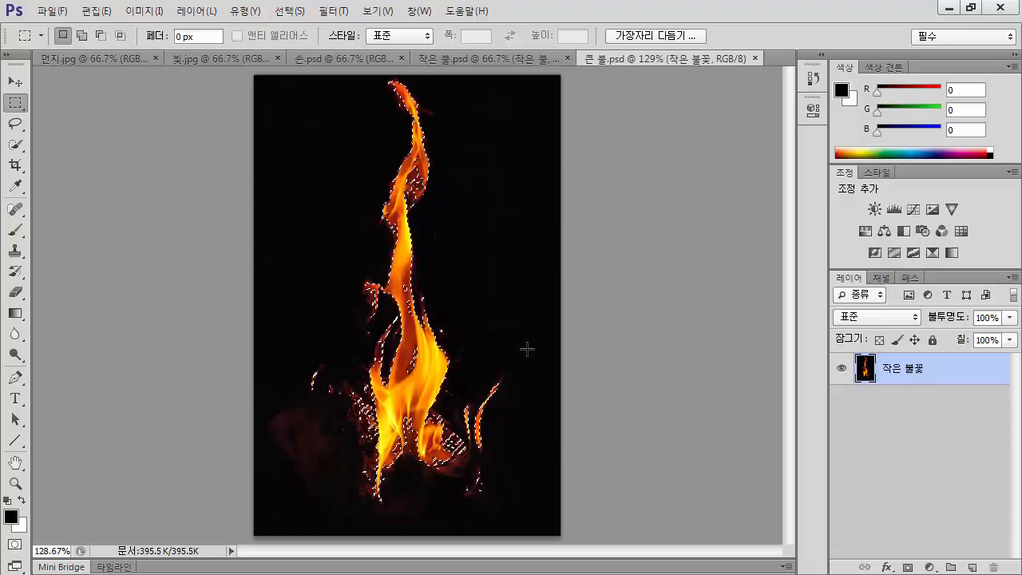
{"action": "key", "text": "ctrl+j"}
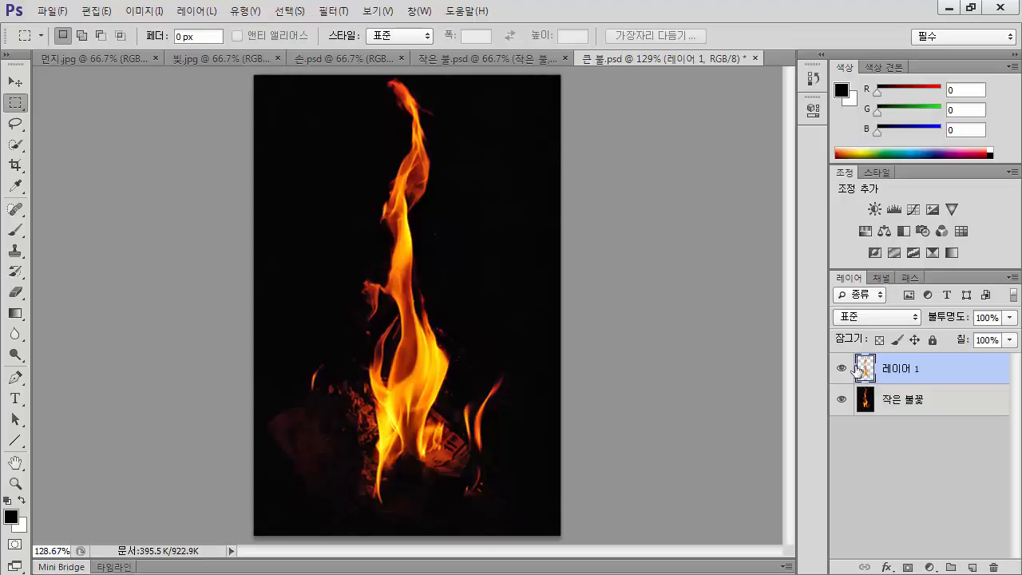
{"action": "left_click", "coordinate": [842, 399]}
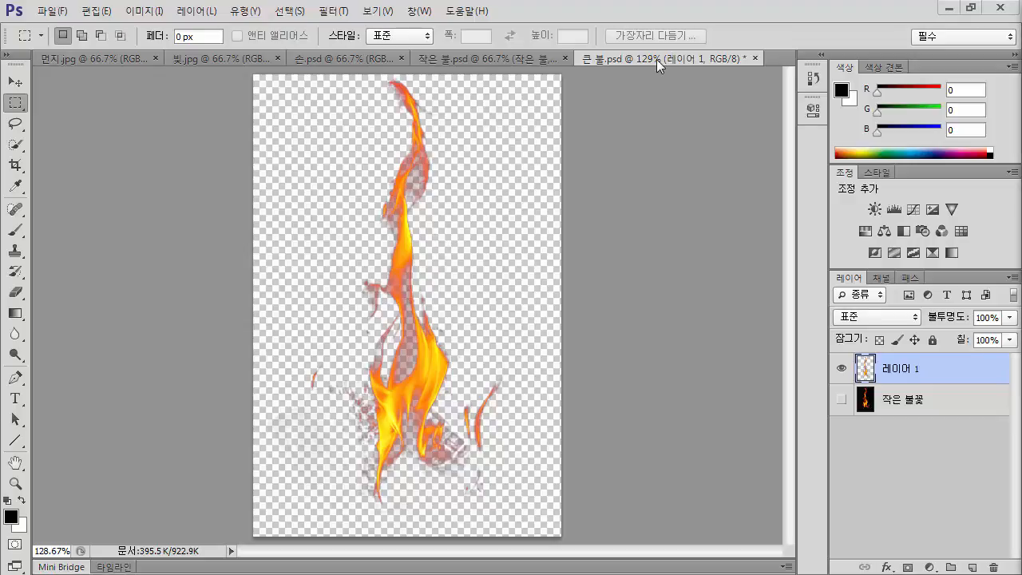
- Copy the cut-out tall flame from 큰 불.psd into 손.psd above the hand and set its blend mode to Screen (스크린)
{"action": "left_click_drag", "start_coordinate": [656, 59], "coordinate": [679, 83]}
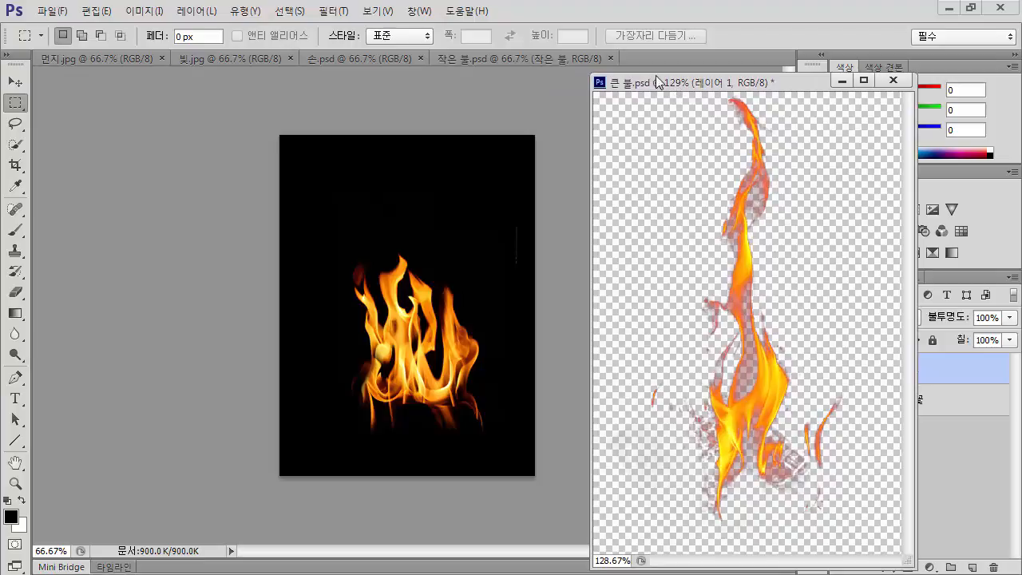
{"action": "left_click", "coordinate": [362, 59]}
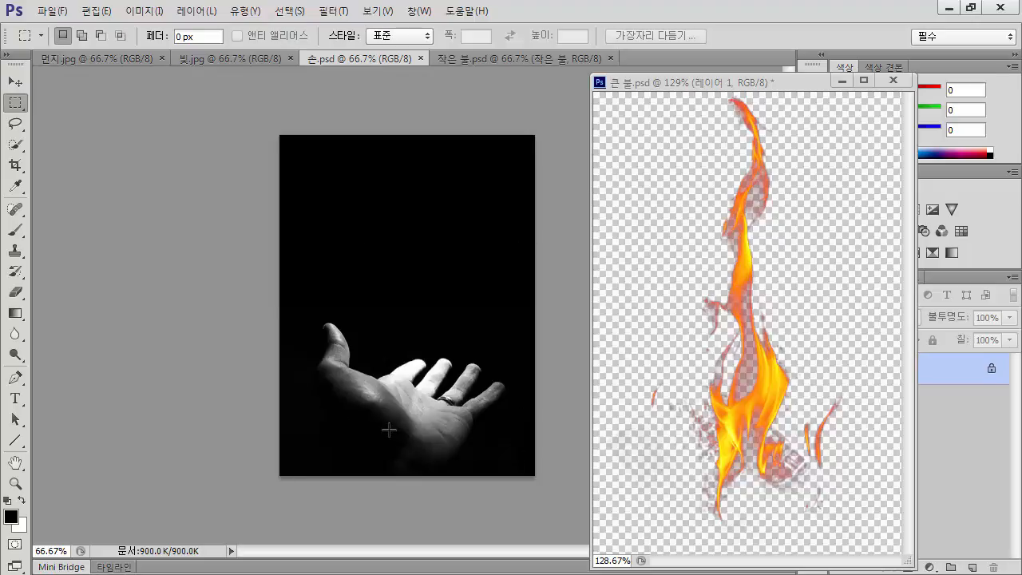
{"action": "key", "text": "v"}
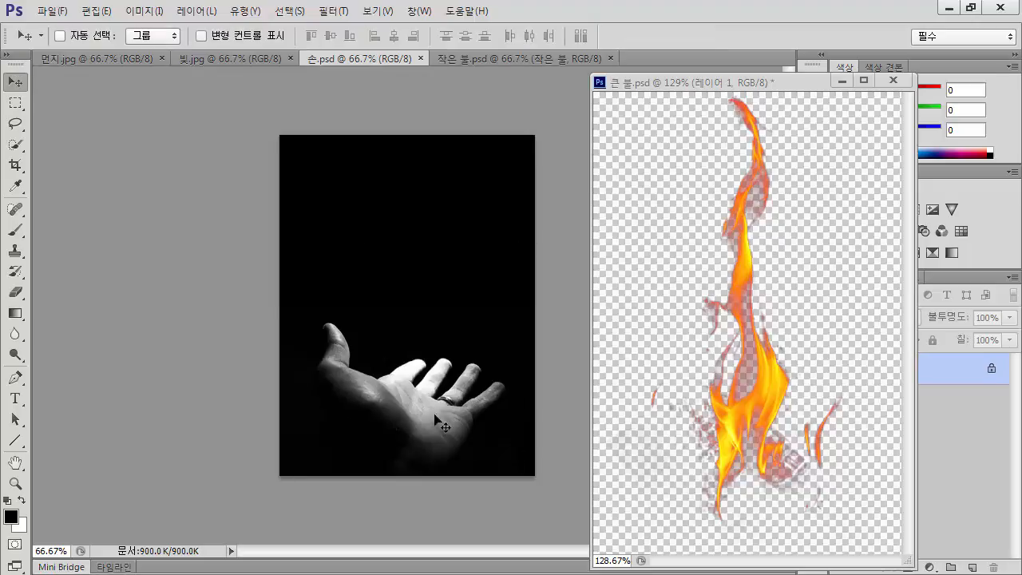
{"action": "left_click_drag", "start_coordinate": [758, 342], "coordinate": [436, 299]}
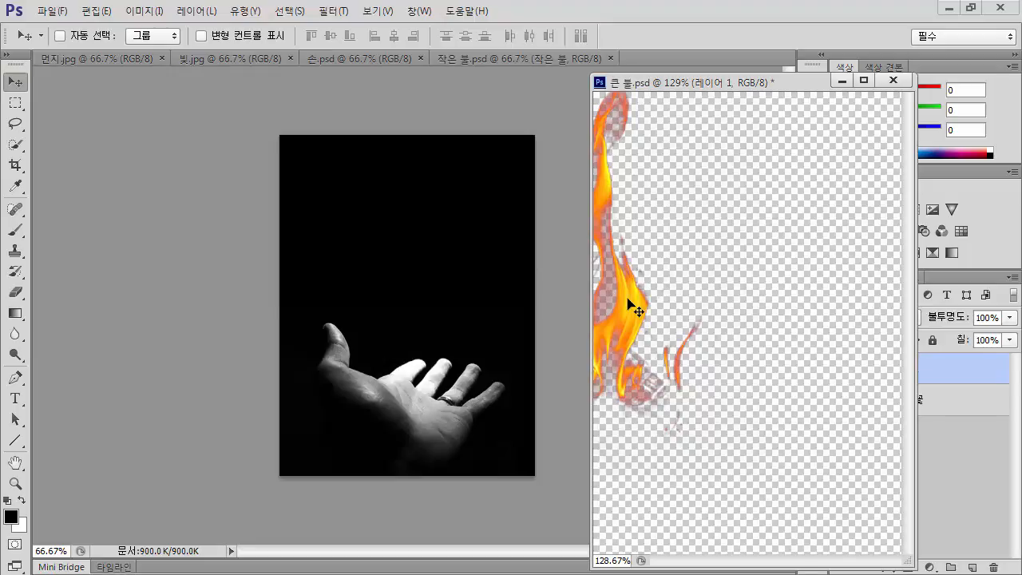
{"action": "left_click_drag", "start_coordinate": [635, 310], "coordinate": [432, 292]}
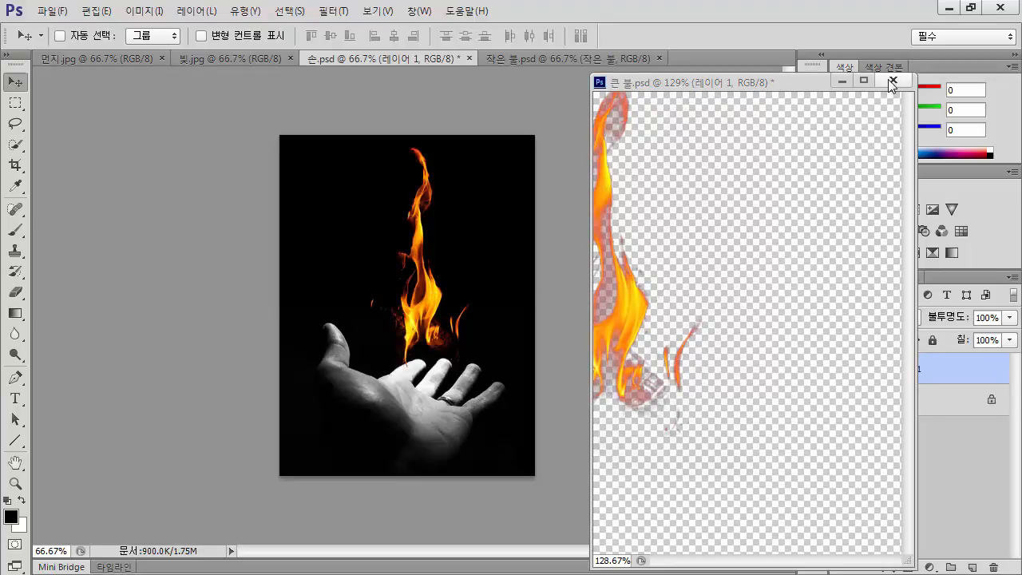
{"action": "left_click", "coordinate": [842, 81]}
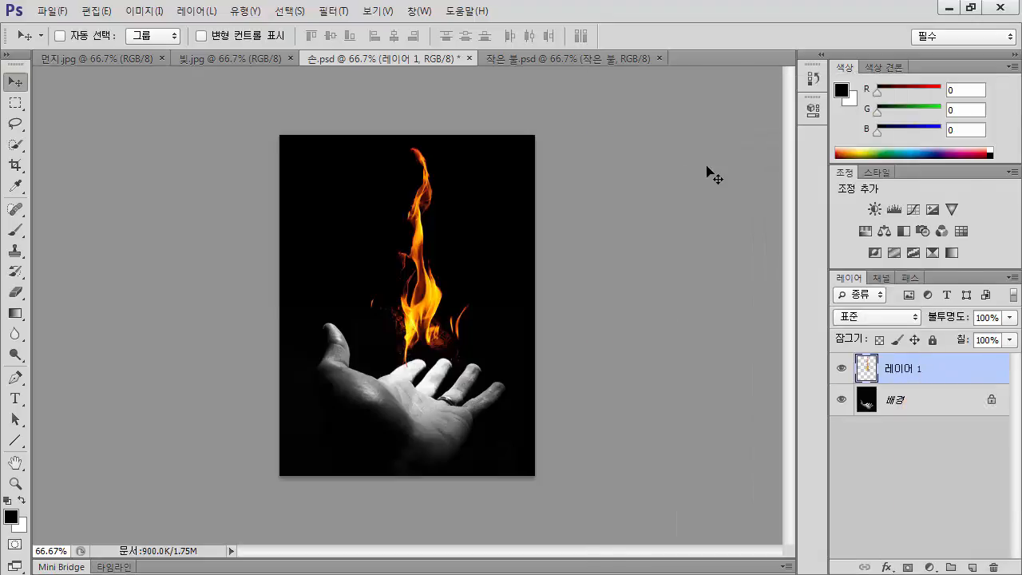
{"action": "left_click", "coordinate": [871, 324]}
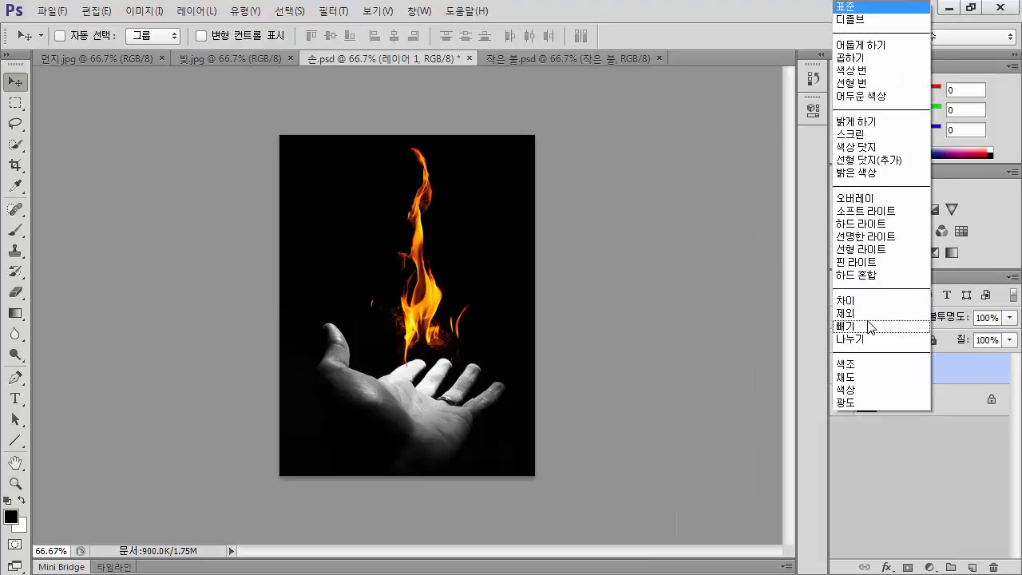
{"action": "left_click", "coordinate": [868, 134]}
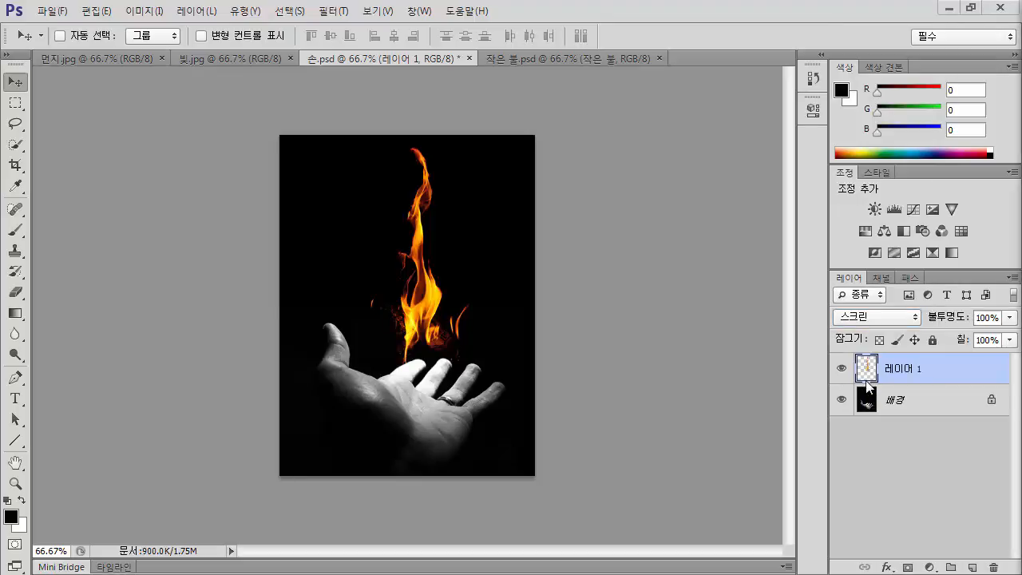
- Load the red (빨강) channel of 작은 불.psd as a selection and restore the RGB composite view
{"action": "left_click", "coordinate": [543, 57]}
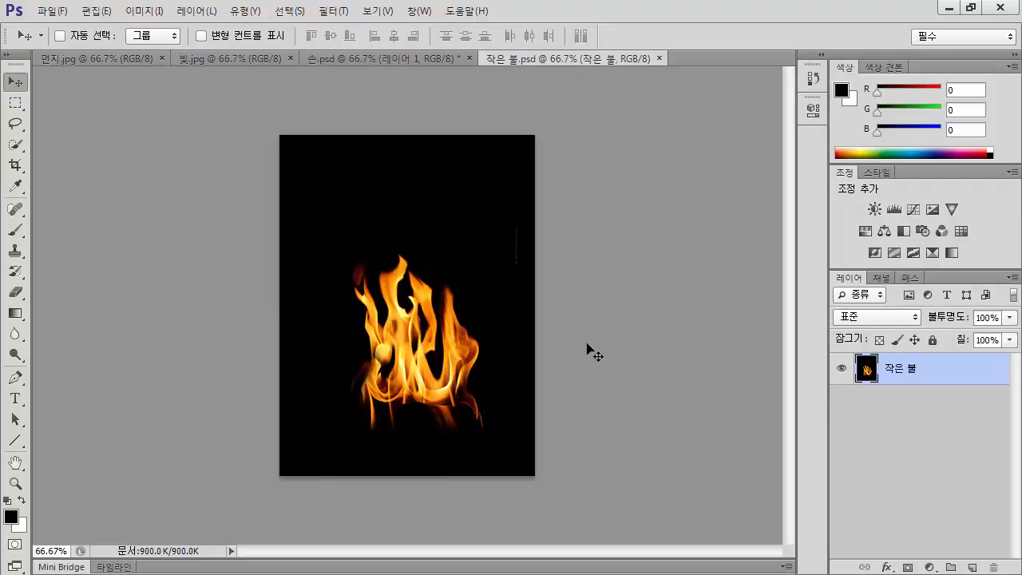
{"action": "left_click", "coordinate": [882, 277]}
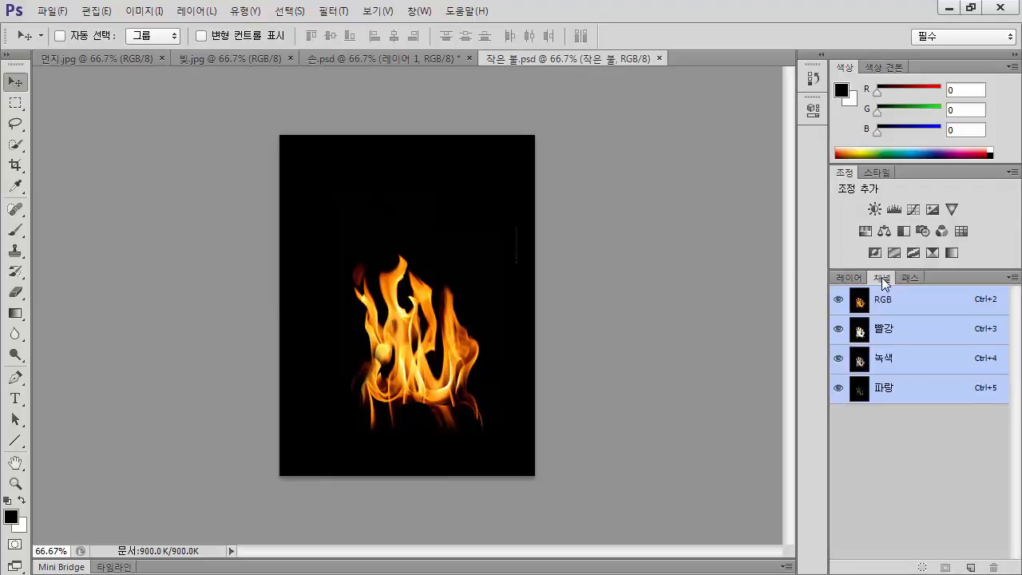
{"action": "left_click", "coordinate": [883, 334]}
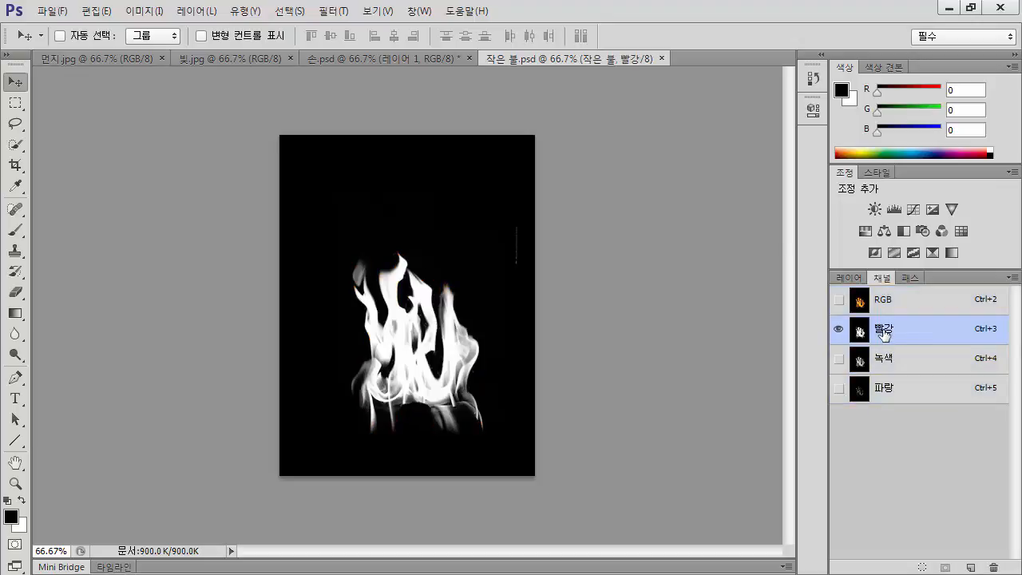
{"action": "left_click", "coordinate": [883, 334], "text": "ctrl"}
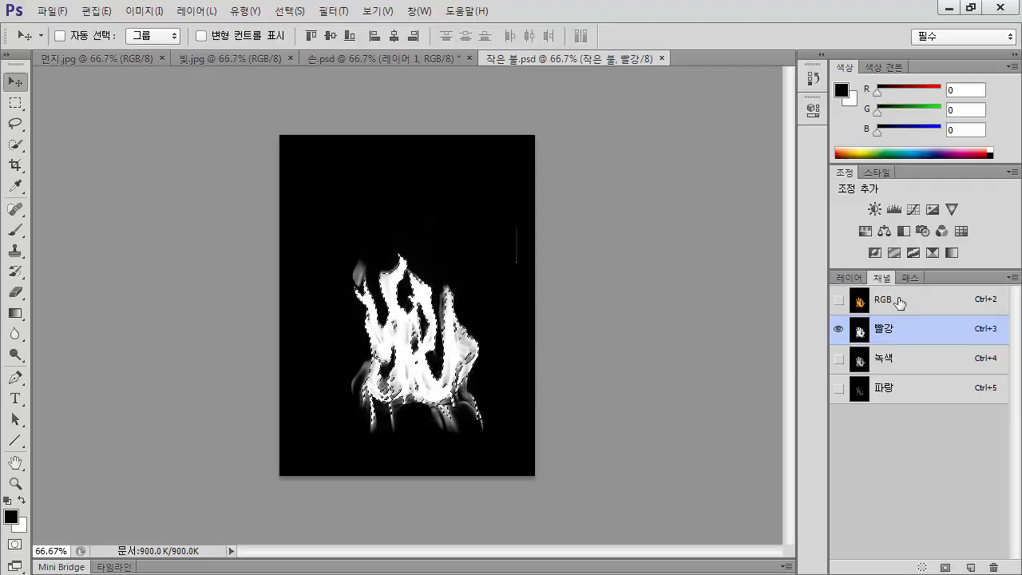
{"action": "left_click", "coordinate": [883, 300]}
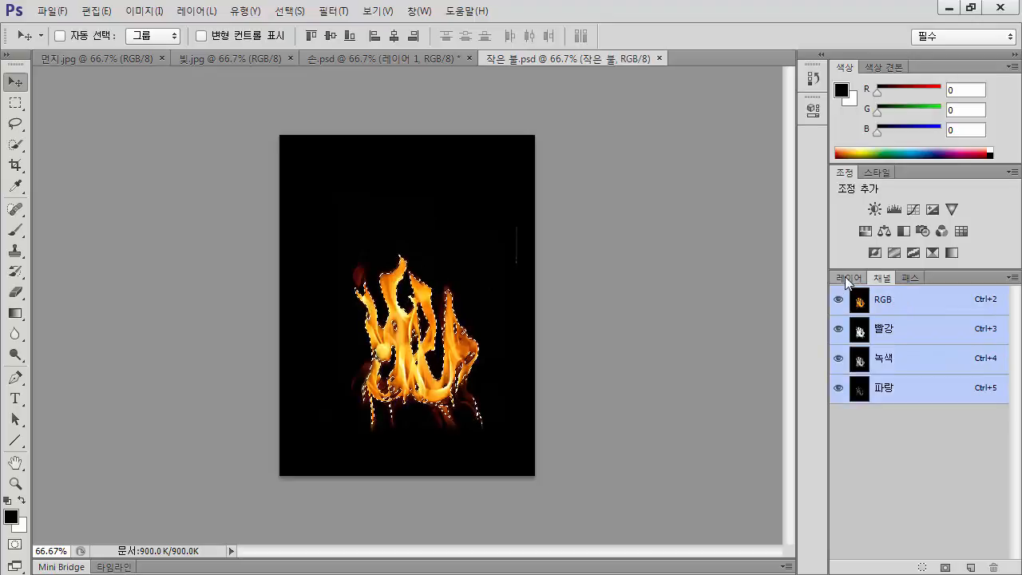
- Copy the selected small fire to a new layer and hide the original 작은 불 layer
{"action": "left_click", "coordinate": [848, 278]}
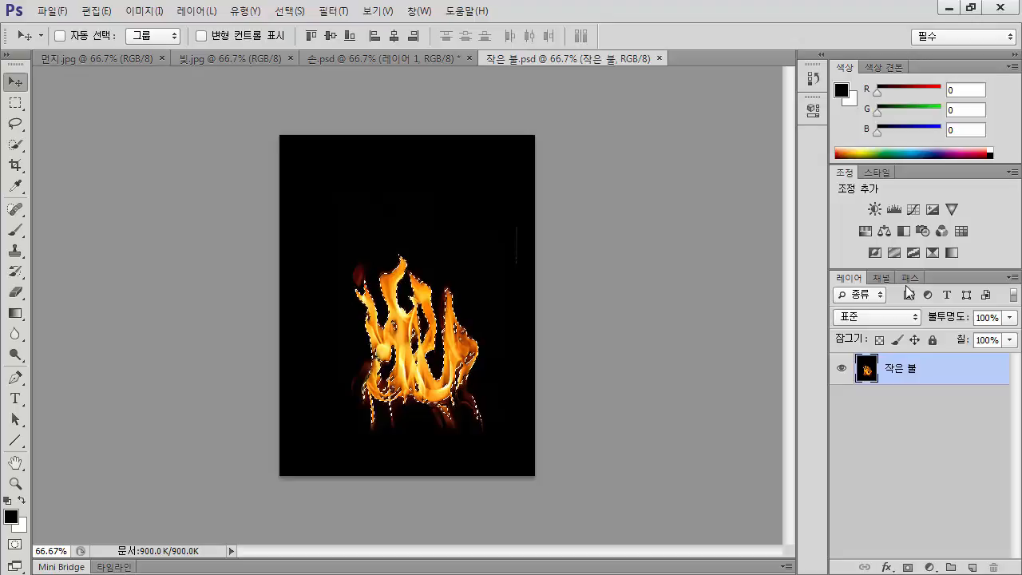
{"action": "key", "text": "ctrl+j"}
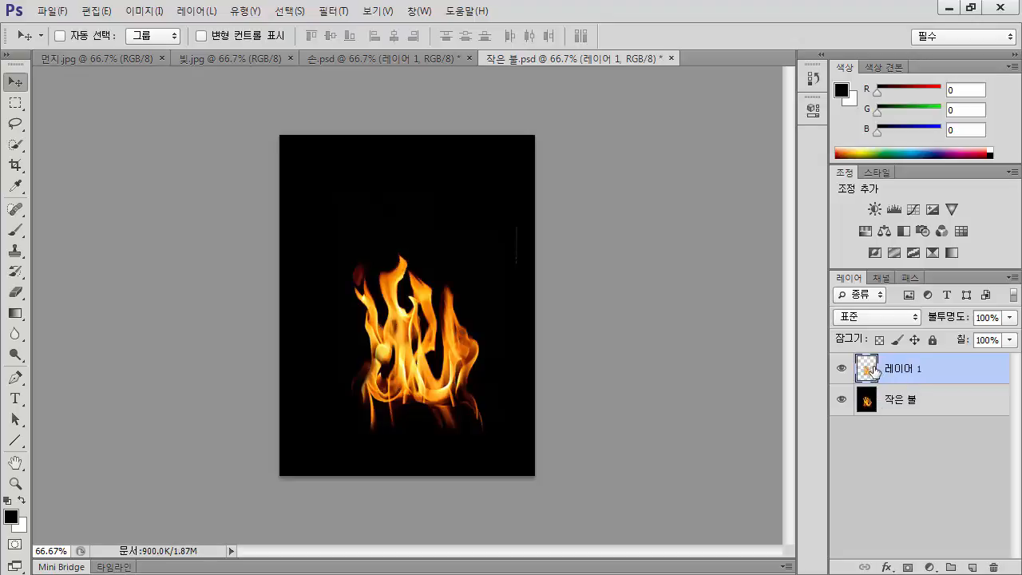
{"action": "left_click", "coordinate": [842, 400]}
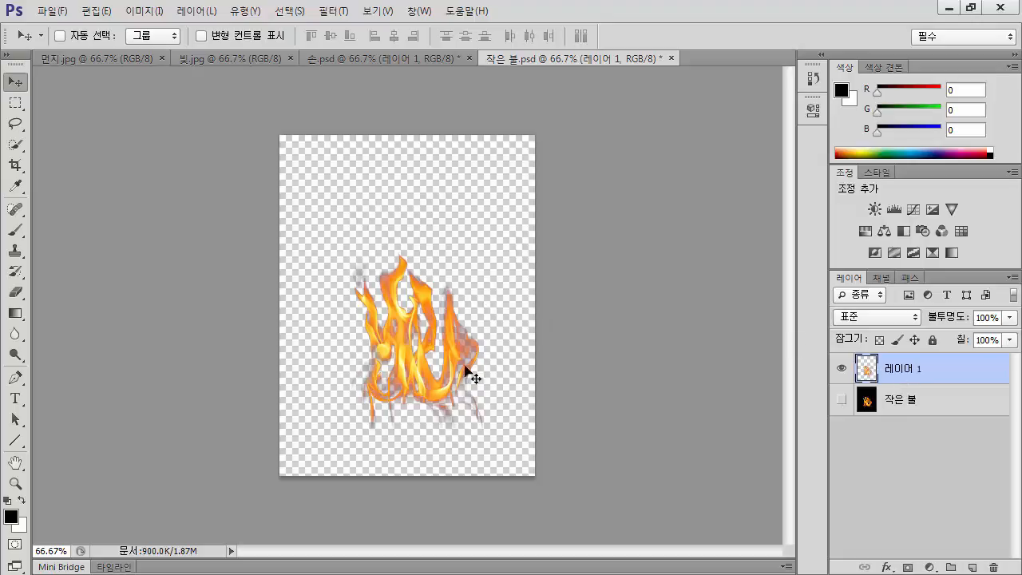
- Copy the cut-out small fire from 작은 불.psd onto the hand in 손.psd and set its blend mode to Screen (스크린)
{"action": "left_click_drag", "start_coordinate": [565, 58], "coordinate": [632, 104]}
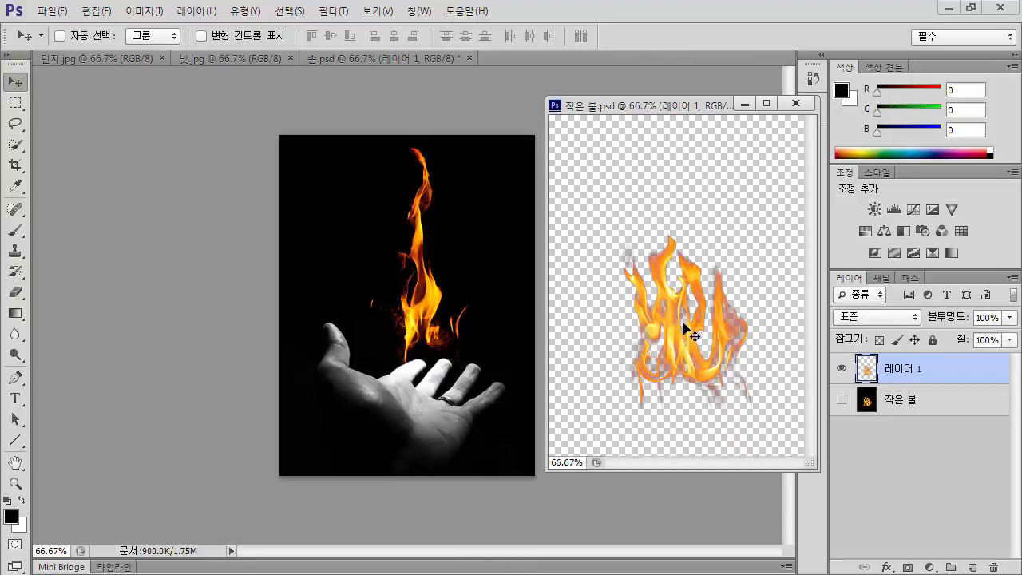
{"action": "left_click_drag", "start_coordinate": [687, 327], "coordinate": [417, 352]}
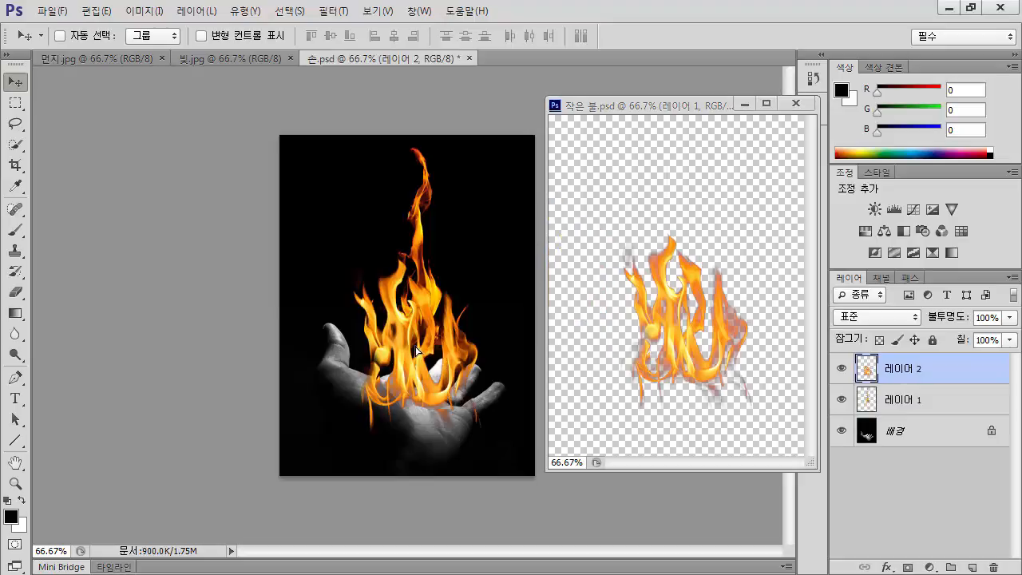
{"action": "left_click", "coordinate": [747, 105]}
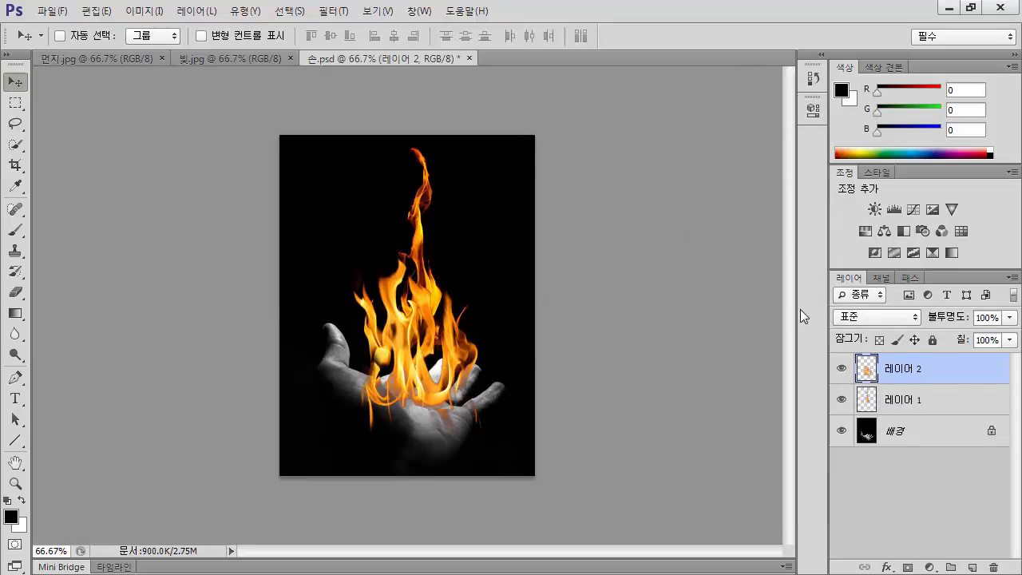
{"action": "left_click", "coordinate": [879, 316]}
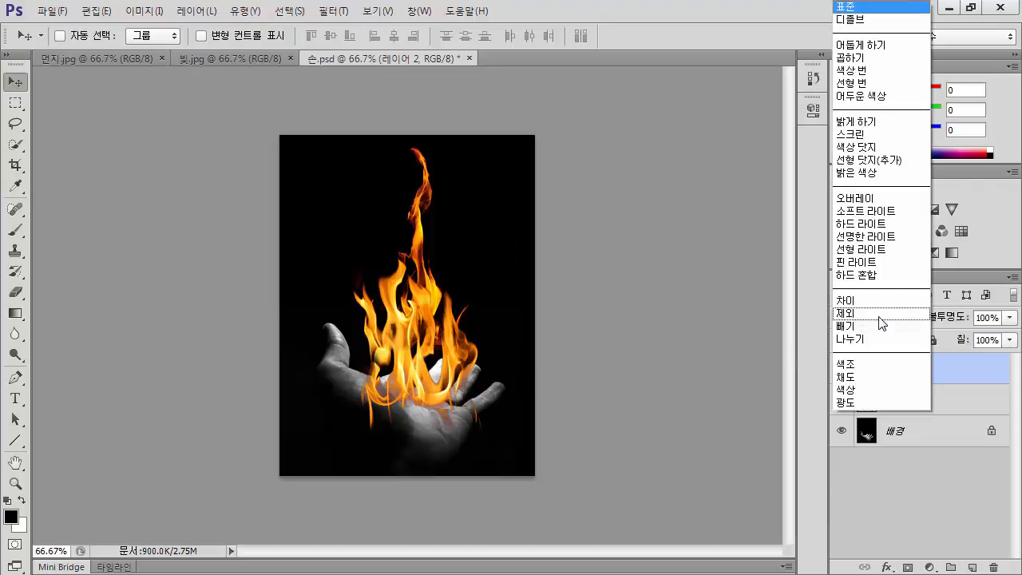
{"action": "left_click", "coordinate": [879, 136]}
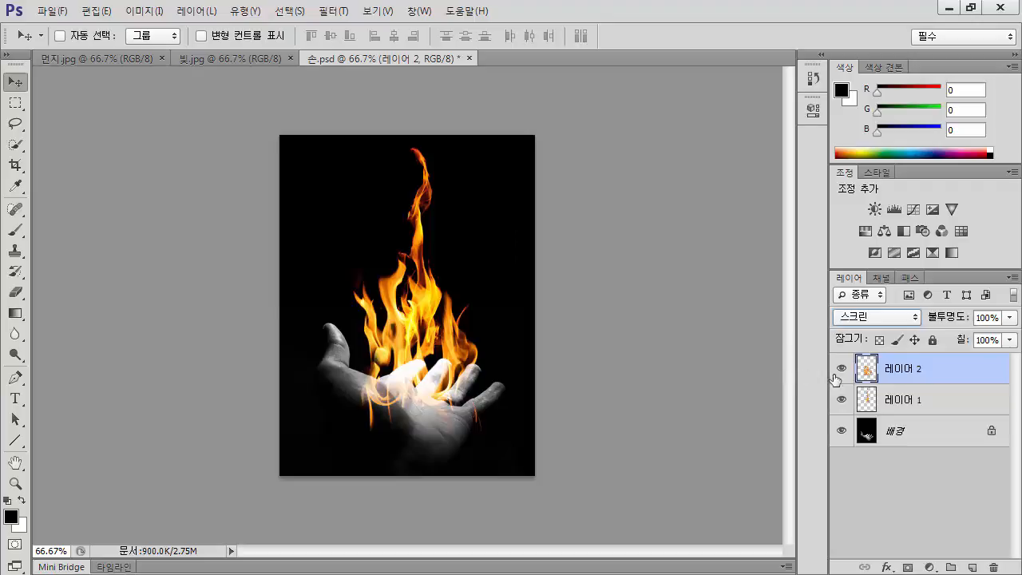
- Reposition the tall flame on 레이어 1 and the small fire on 레이어 2 so they burn together just above the fingers
{"action": "left_click", "coordinate": [899, 408]}
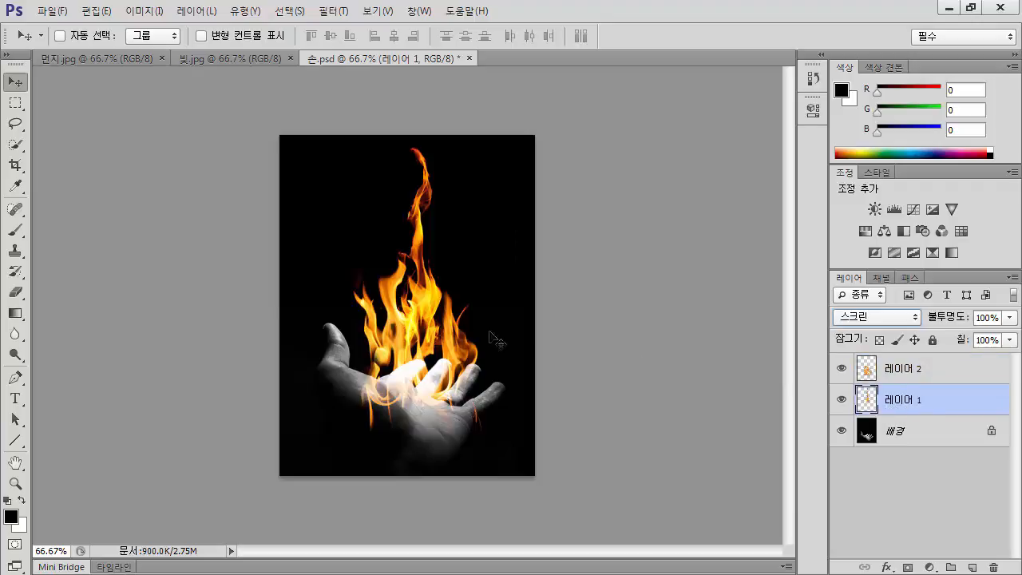
{"action": "mouse_move", "coordinate": [444, 338]}
{"action": "left_mouse_down"}
{"action": "mouse_move", "coordinate": [453, 329]}
{"action": "mouse_move", "coordinate": [473, 355]}
{"action": "mouse_move", "coordinate": [430, 328]}
{"action": "left_mouse_up"}
{"action": "left_click", "coordinate": [903, 368]}
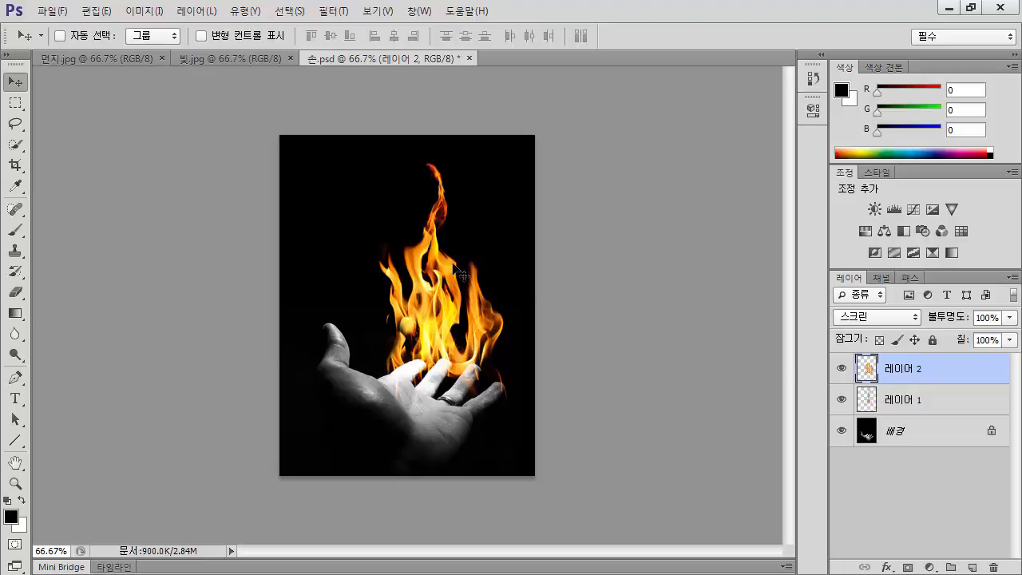
- Copy the light image from 빛.jpg into 손.psd and position its bright glow over the base of the flames
{"action": "left_click_drag", "start_coordinate": [209, 54], "coordinate": [577, 77]}
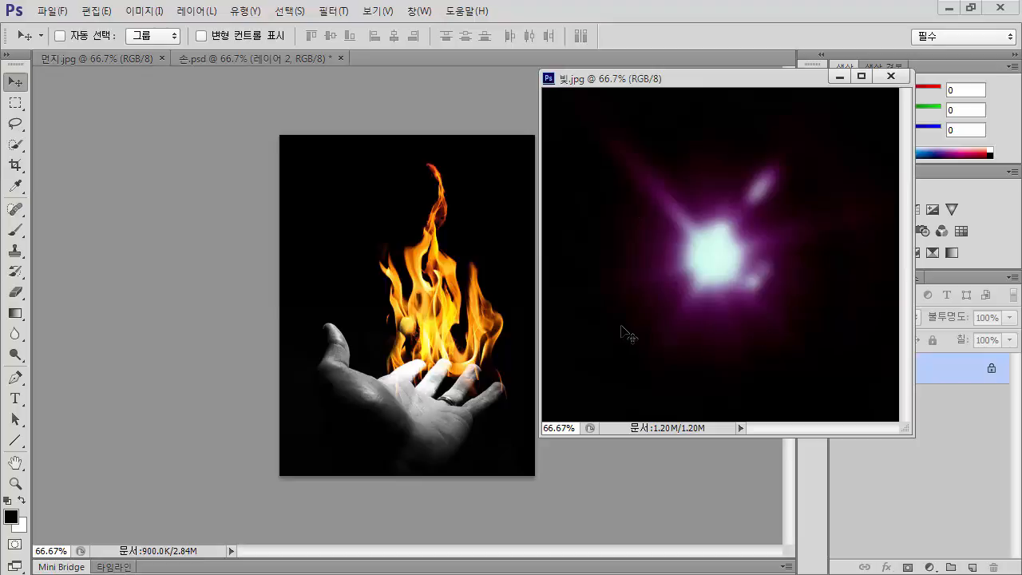
{"action": "left_click_drag", "start_coordinate": [730, 258], "coordinate": [423, 377]}
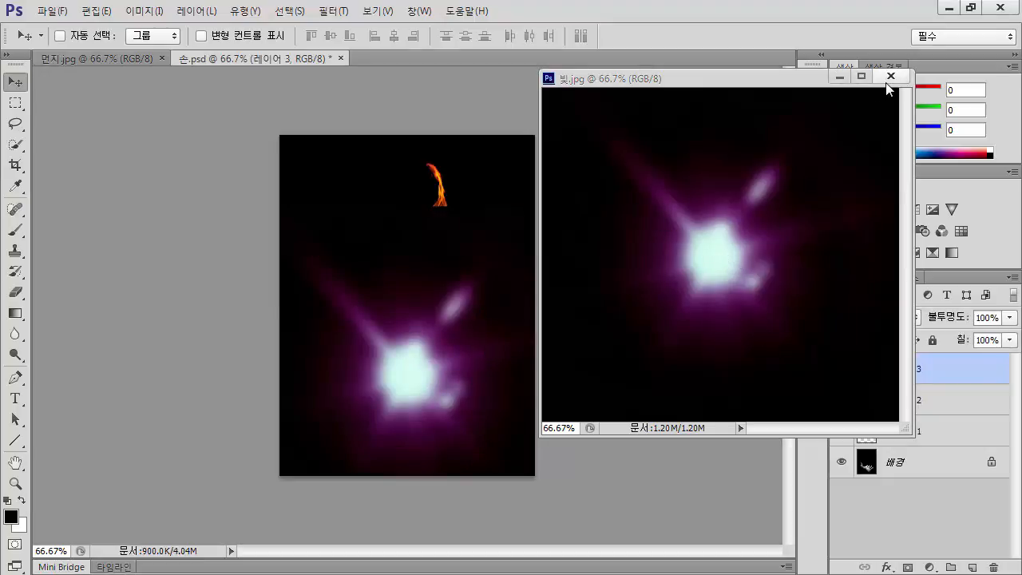
{"action": "left_click", "coordinate": [844, 79]}
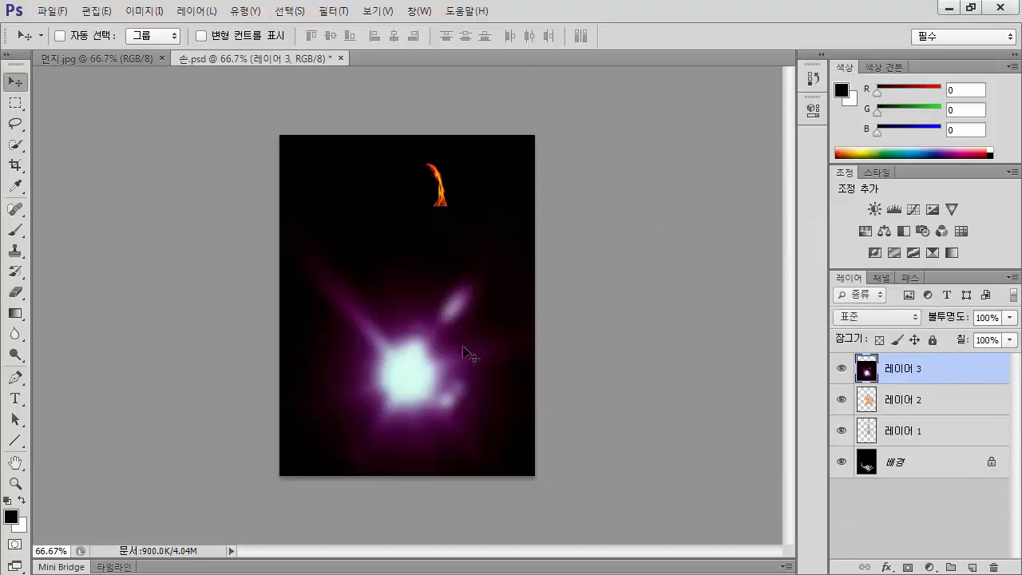
{"action": "left_click_drag", "start_coordinate": [406, 357], "coordinate": [411, 348]}
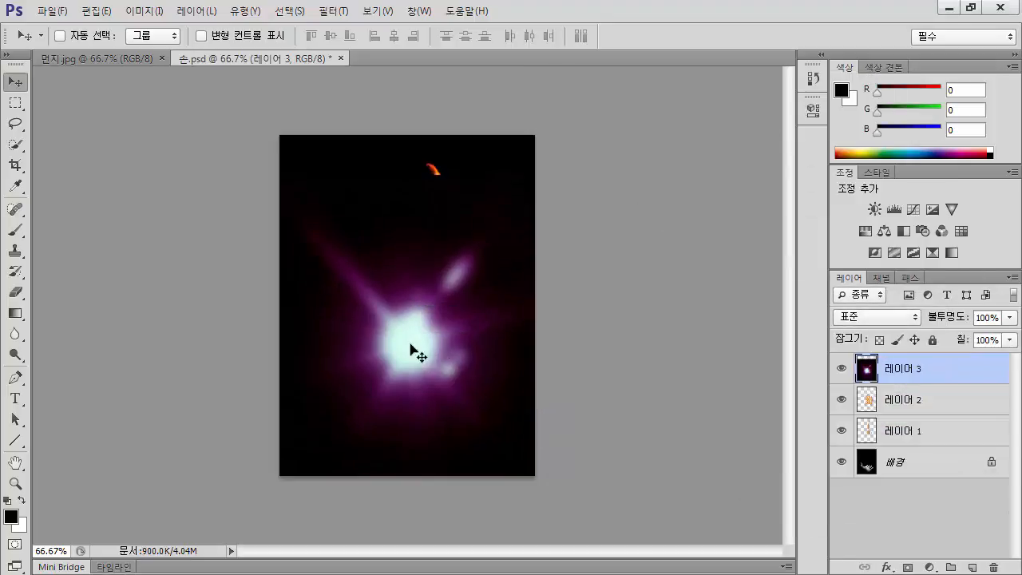
- Set the light glow on 레이어 3 to Screen (스크린) blending and reposition its bright core in the palm beneath the flames
{"action": "left_click", "coordinate": [862, 318]}
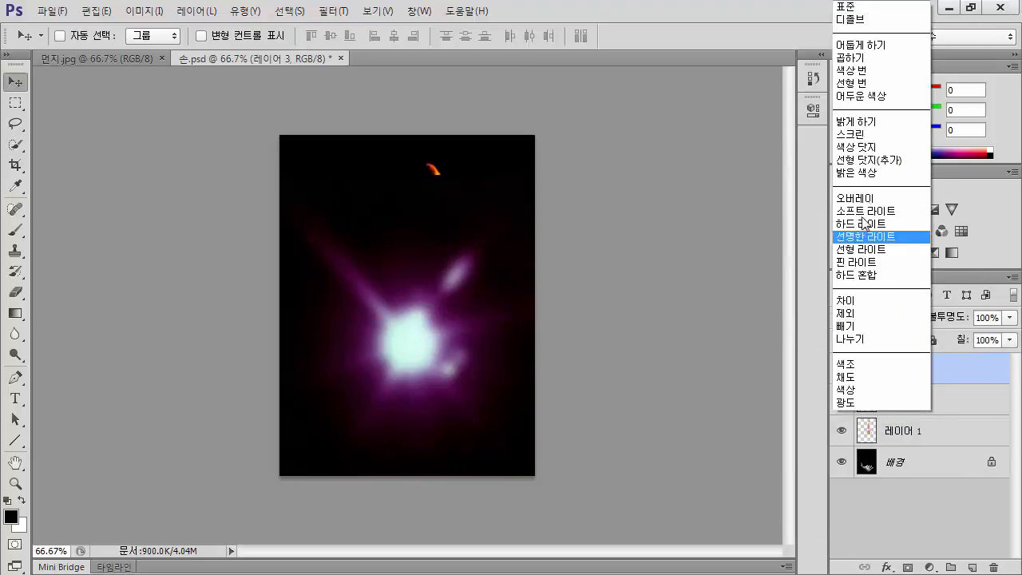
{"action": "left_click", "coordinate": [865, 134]}
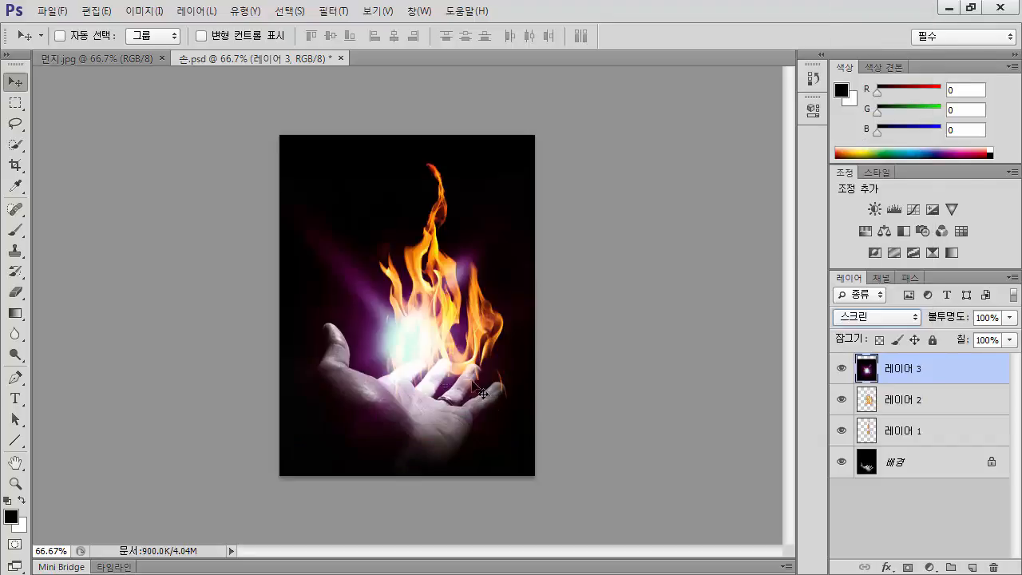
{"action": "left_click_drag", "start_coordinate": [401, 349], "coordinate": [415, 384]}
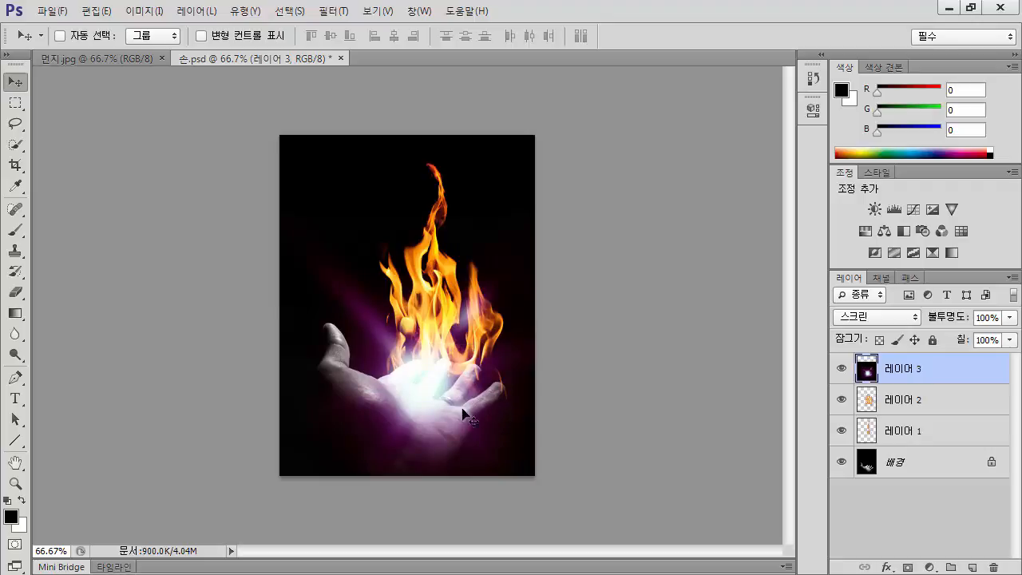
{"action": "mouse_move", "coordinate": [436, 390]}
{"action": "left_mouse_down"}
{"action": "mouse_move", "coordinate": [559, 307]}
{"action": "mouse_move", "coordinate": [511, 301]}
{"action": "mouse_move", "coordinate": [427, 372]}
{"action": "mouse_move", "coordinate": [439, 387]}
{"action": "left_mouse_up"}
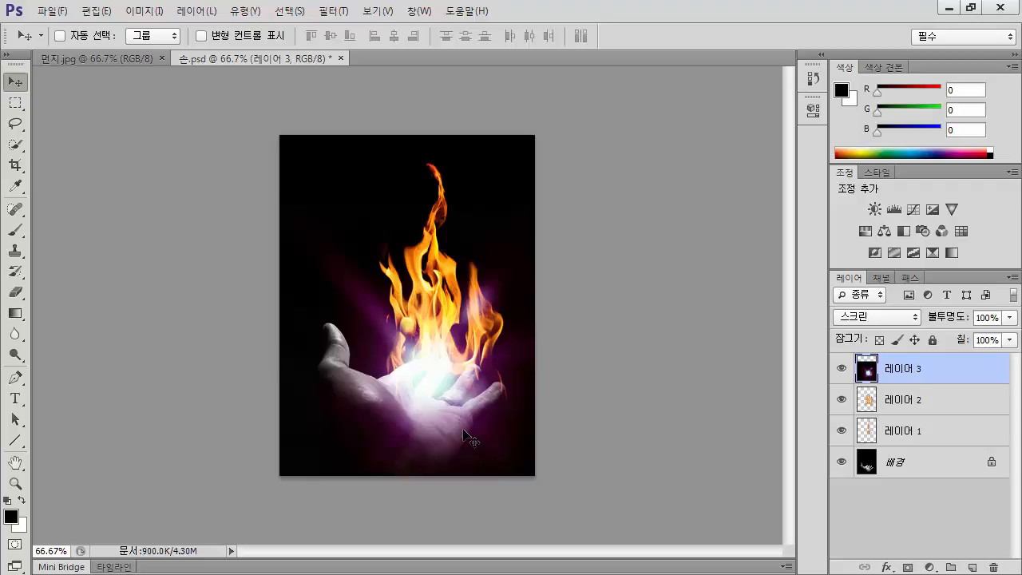
- Colorize the hand on the 배경 layer with Hue/Saturation, using hue 20 and saturation 25
{"action": "key", "text": "ctrl+plus"}
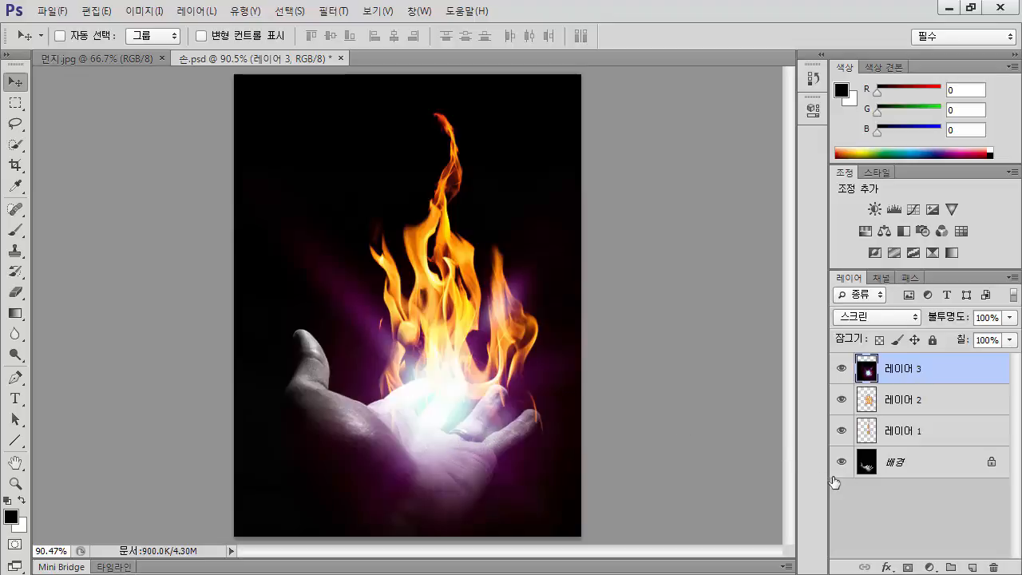
{"action": "left_click", "coordinate": [900, 465]}
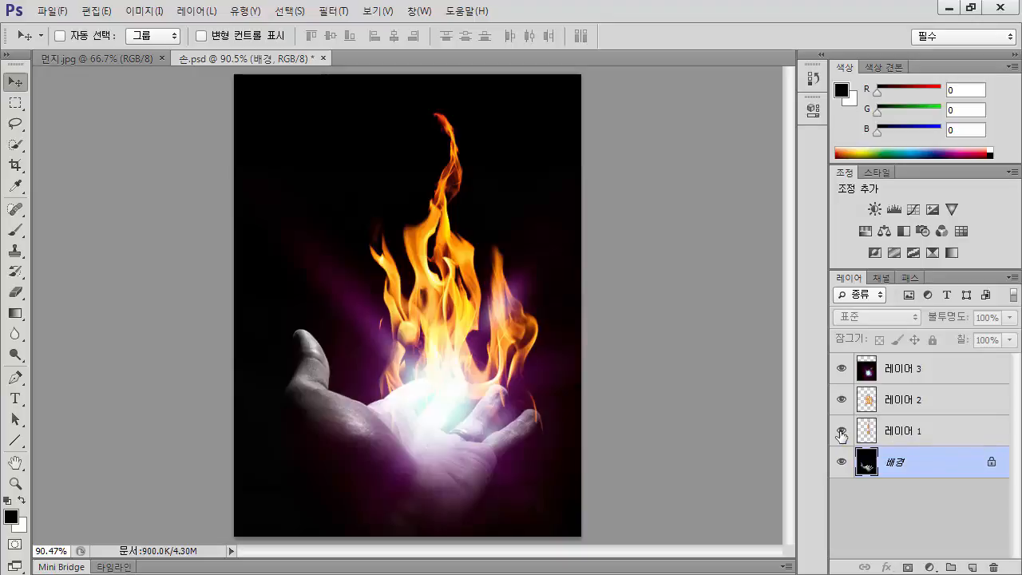
{"action": "key", "text": "ctrl+u"}
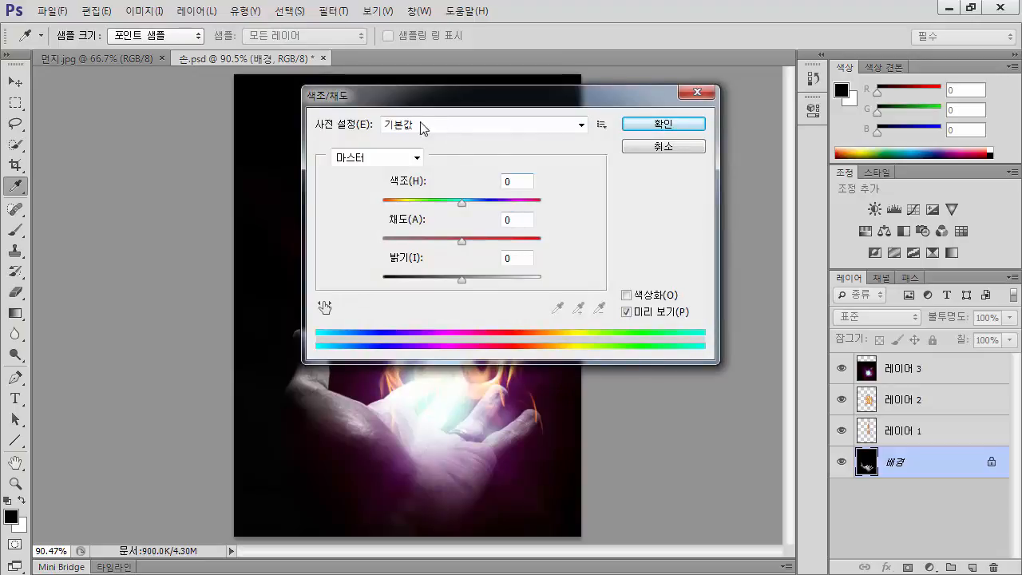
{"action": "left_click_drag", "start_coordinate": [516, 104], "coordinate": [588, 44]}
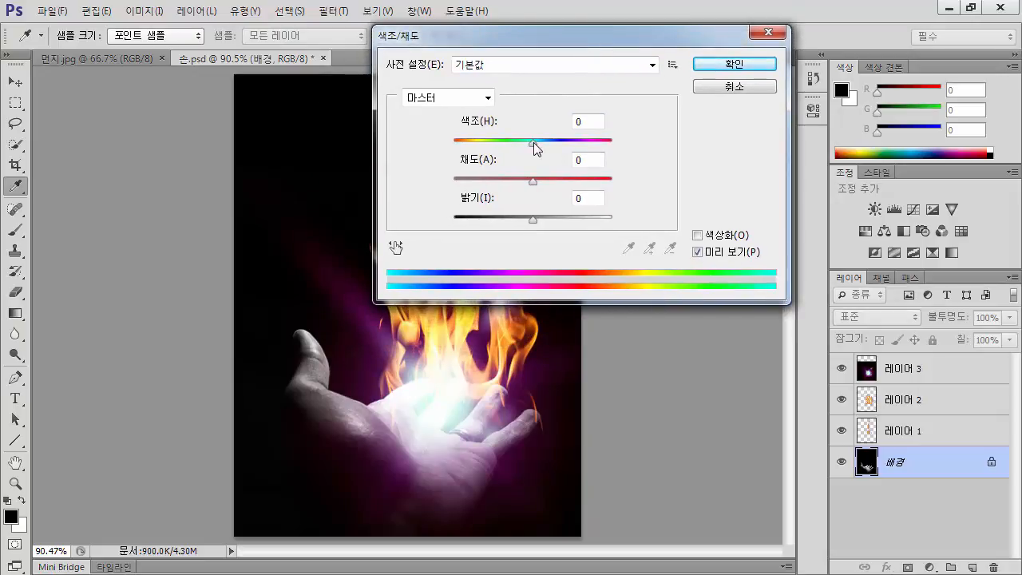
{"action": "left_click_drag", "start_coordinate": [533, 142], "coordinate": [469, 148]}
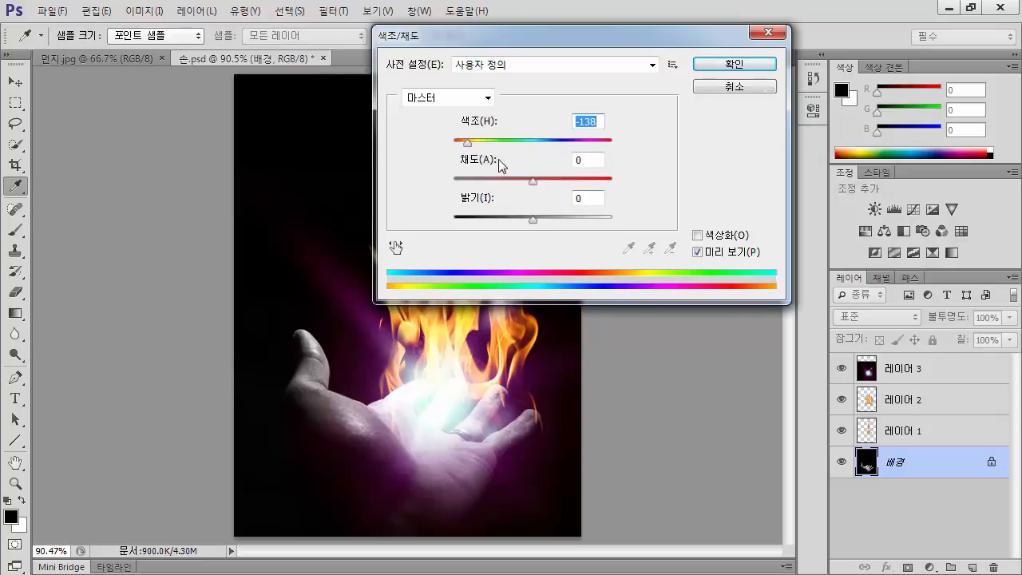
{"action": "left_click", "coordinate": [698, 236]}
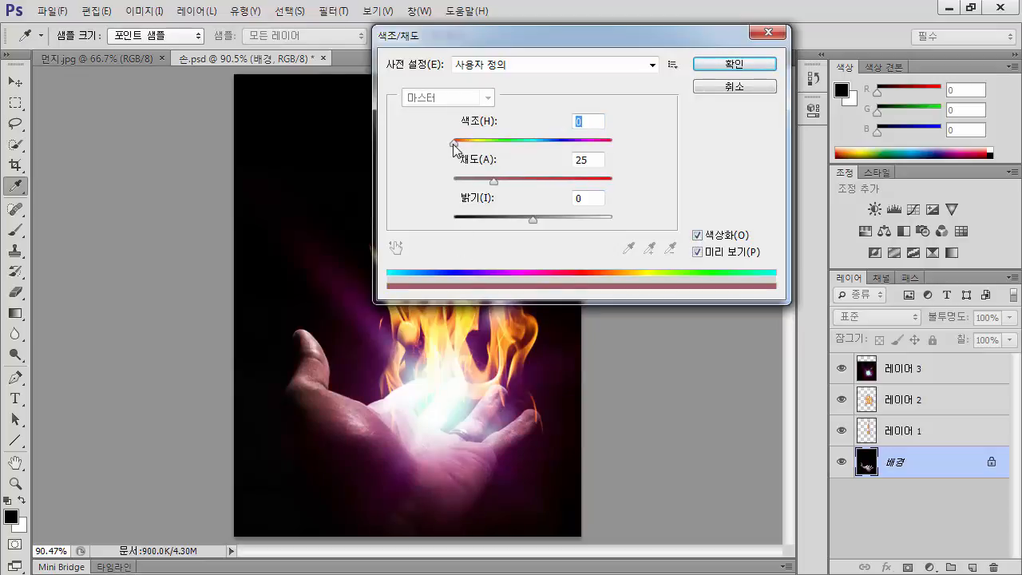
{"action": "mouse_move", "coordinate": [453, 148]}
{"action": "left_mouse_down"}
{"action": "mouse_move", "coordinate": [583, 169]}
{"action": "mouse_move", "coordinate": [470, 154]}
{"action": "left_mouse_up"}
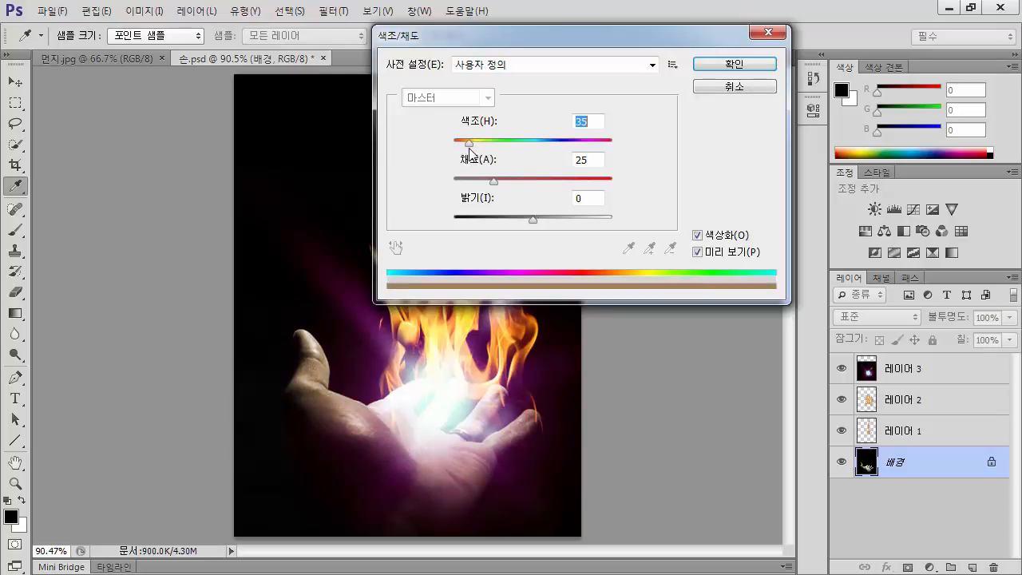
{"action": "left_click_drag", "start_coordinate": [471, 154], "coordinate": [464, 157]}
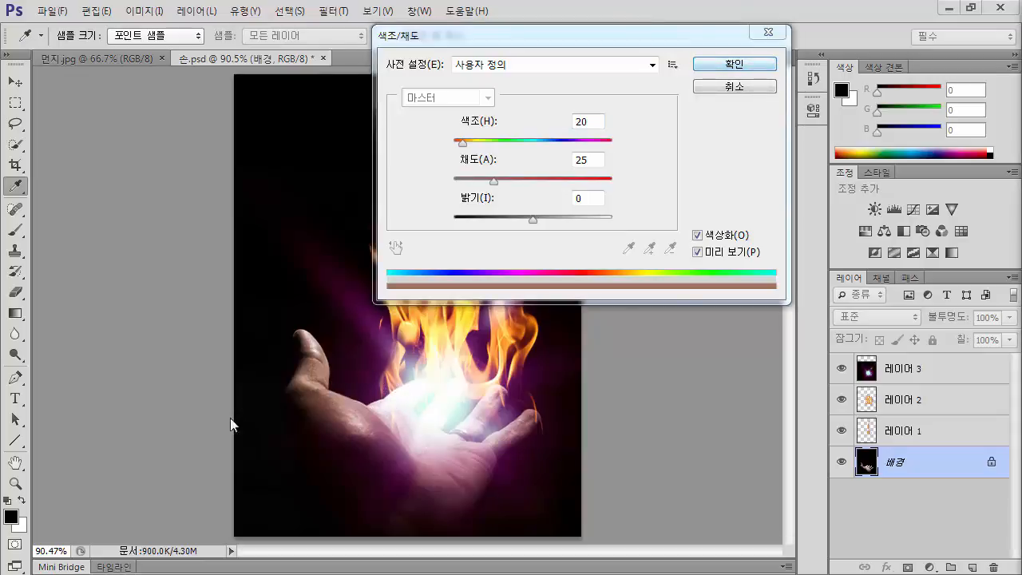
{"action": "left_click", "coordinate": [723, 67]}
- Load the combined outlines of the 레이어 1 and 레이어 2 flames as a selection and add an empty layer above 배경
{"action": "key", "text": "v"}
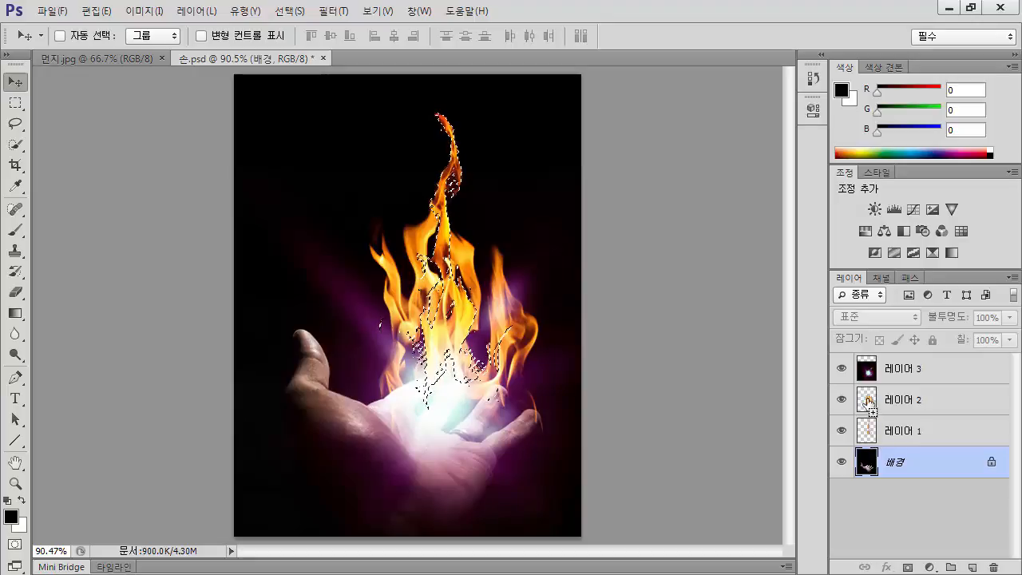
{"action": "left_click", "coordinate": [869, 404], "text": "ctrl"}
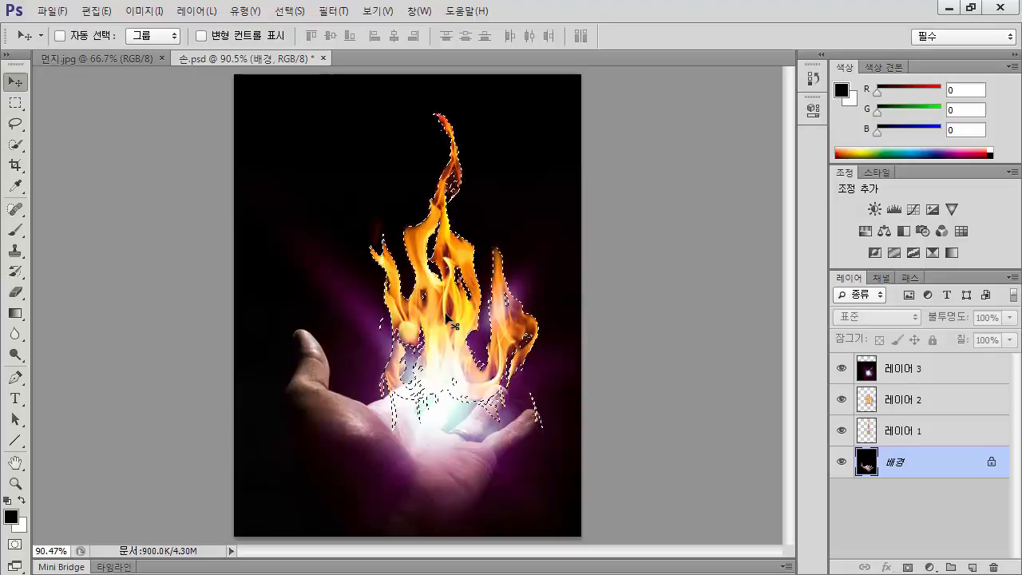
{"action": "left_click", "coordinate": [976, 567]}
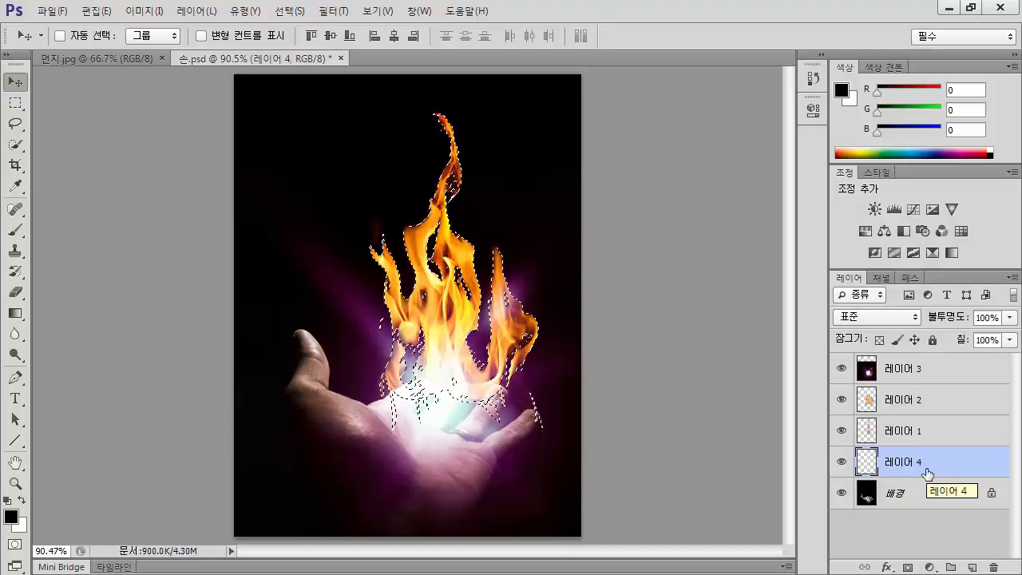
{"action": "key", "text": "ctrl+d"}
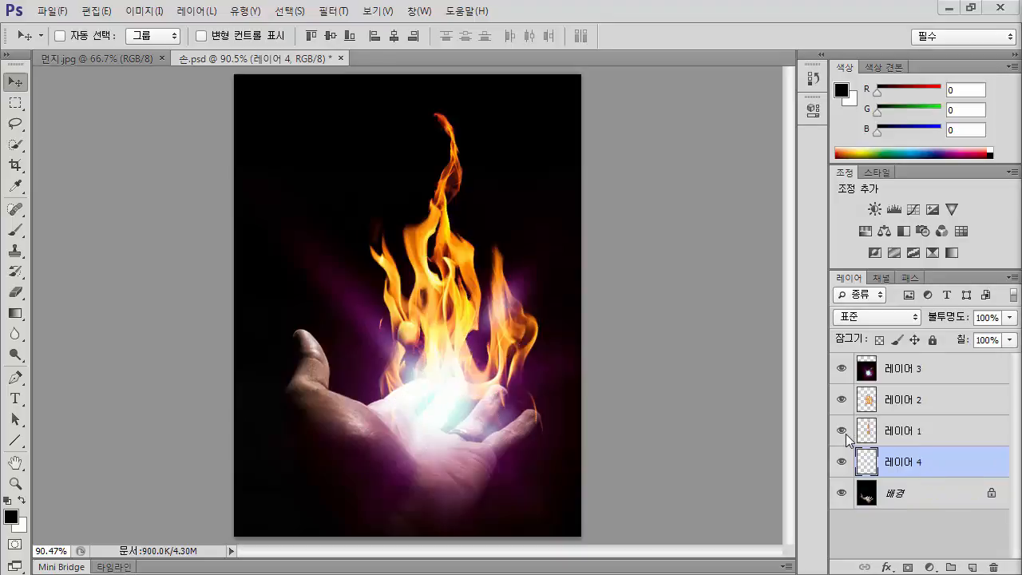
{"action": "key", "text": "ctrl+shift+d"}
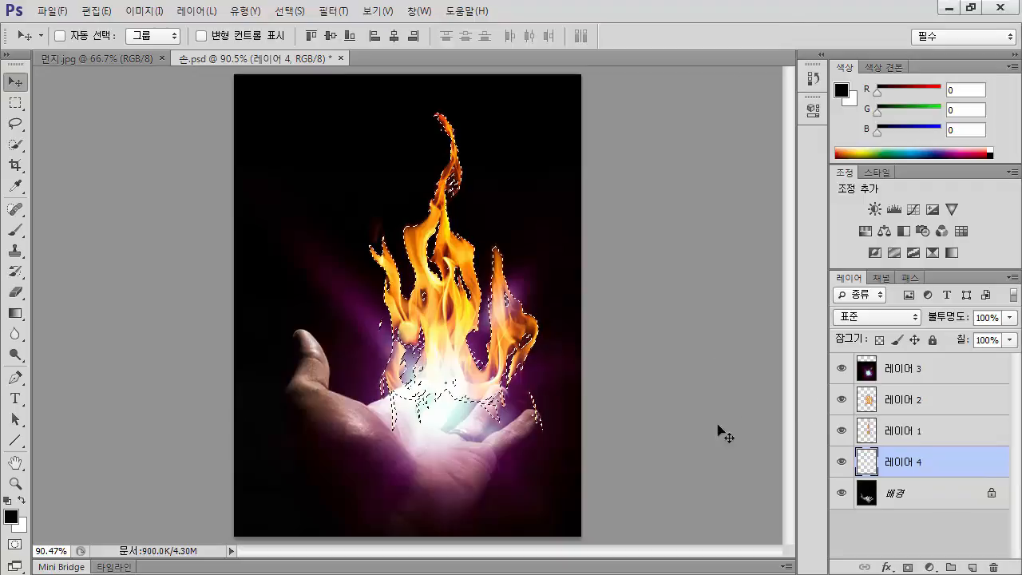
- Hide 레이어 1, 레이어 2 and 레이어 3, keeping the flame selection active over the hand
{"action": "left_click", "coordinate": [842, 432]}
{"action": "left_click", "coordinate": [842, 400]}
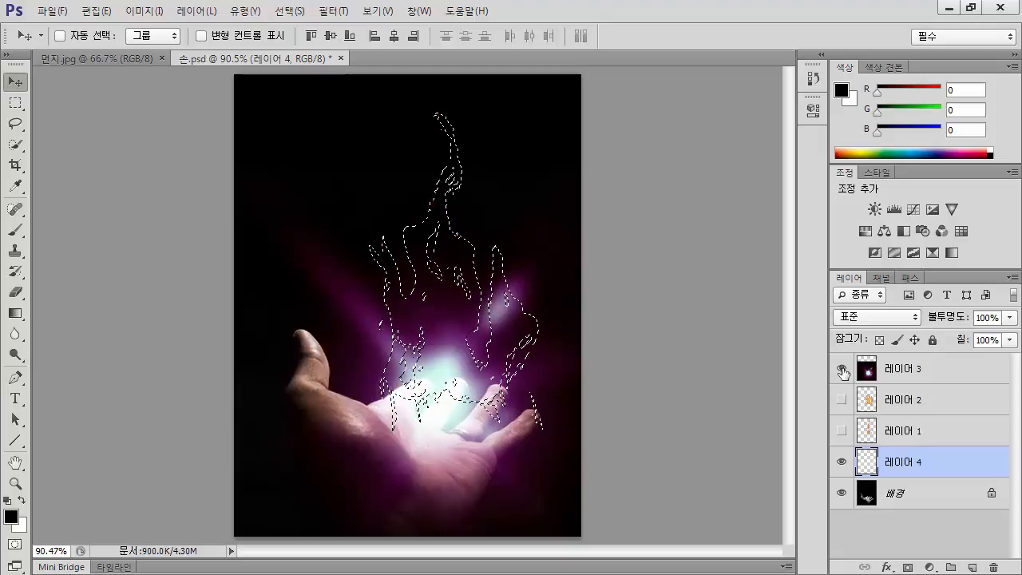
{"action": "left_click", "coordinate": [843, 370]}
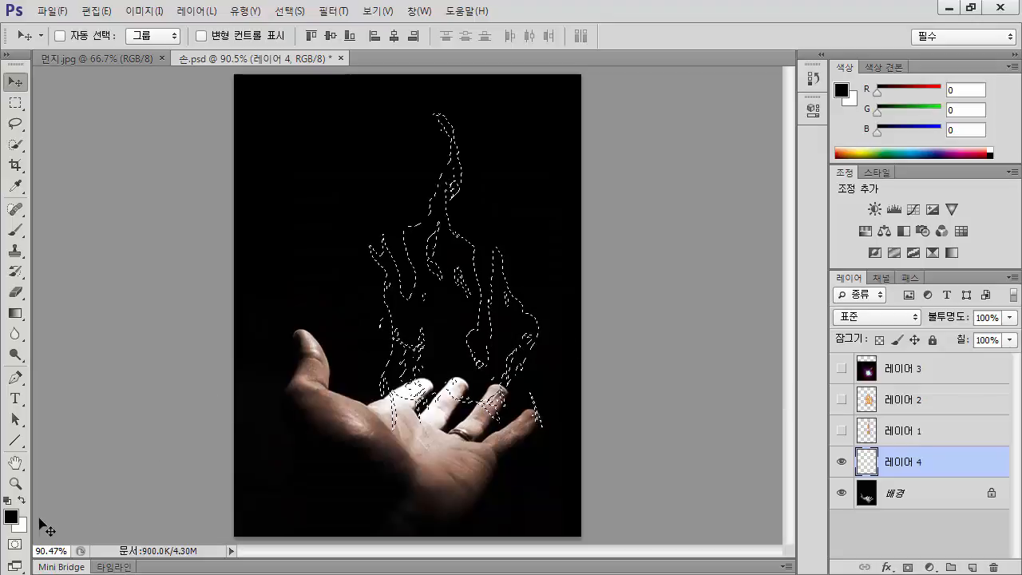
- Set the foreground colour to red (R 238, G 57, B 57), fill the flame selection on 레이어 4 with it and deselect
{"action": "key", "text": "i"}
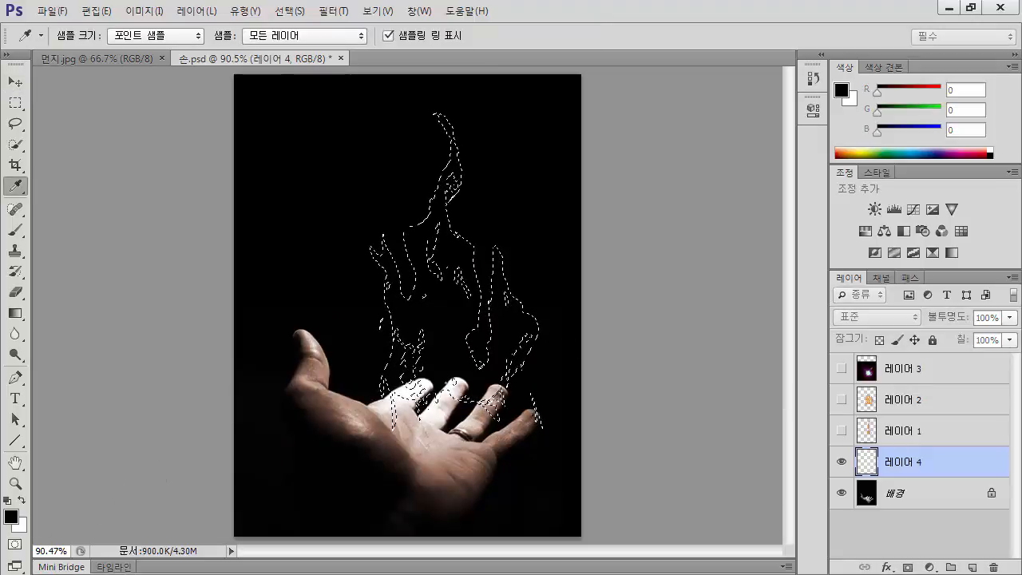
{"action": "left_click", "coordinate": [11, 517]}
{"action": "left_click_drag", "start_coordinate": [694, 166], "coordinate": [540, 111]}
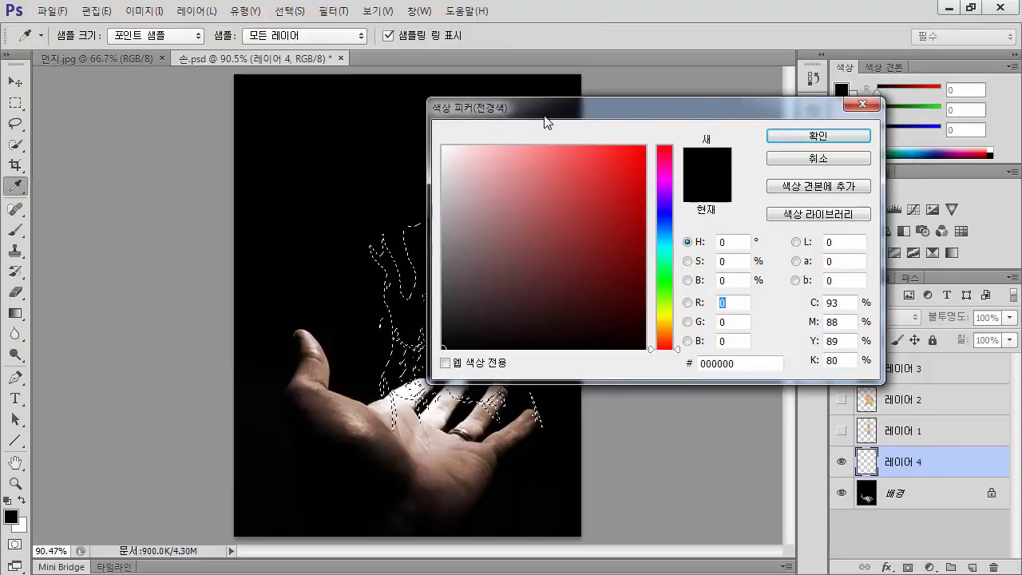
{"action": "left_click_drag", "start_coordinate": [591, 218], "coordinate": [597, 160]}
{"action": "left_click", "coordinate": [819, 135]}
{"action": "key", "text": "v"}
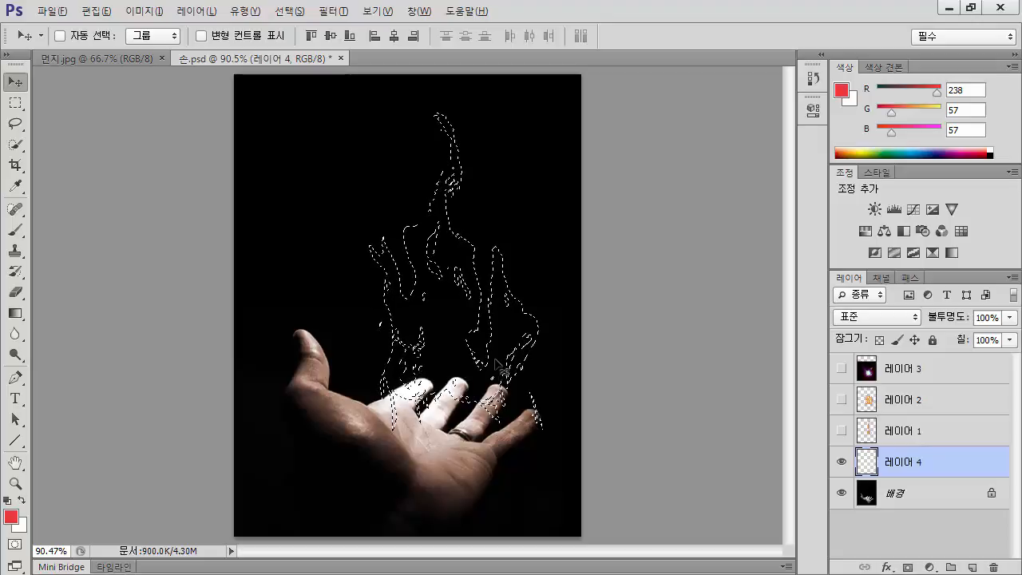
{"action": "key", "text": "alt+BackSpace"}
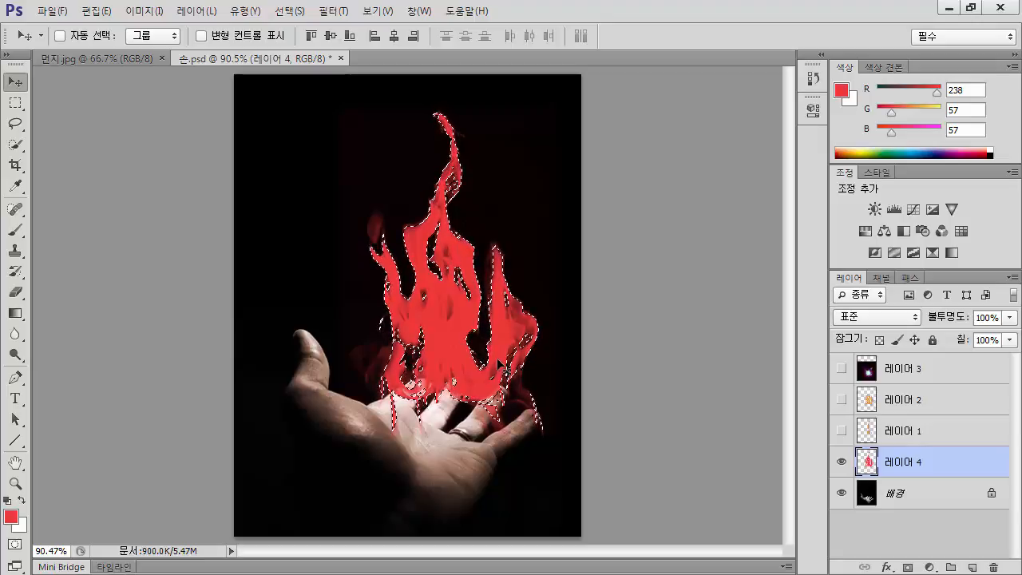
{"action": "key", "text": "ctrl+d"}
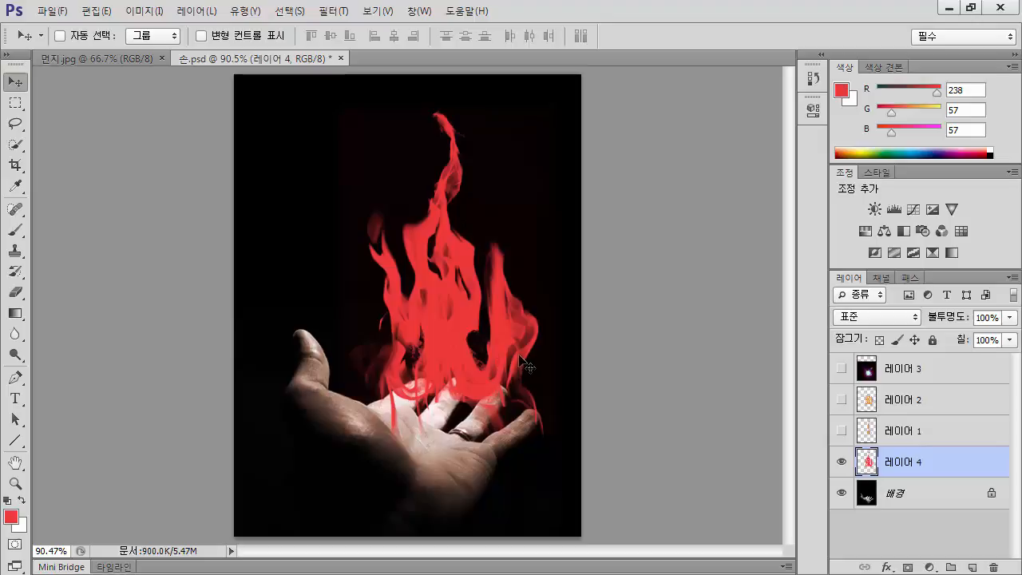
- Apply a Gaussian Blur (가우시안 흐림 효과) with a 5-pixel radius to the red flame shape on 레이어 4
{"action": "left_click", "coordinate": [330, 12]}
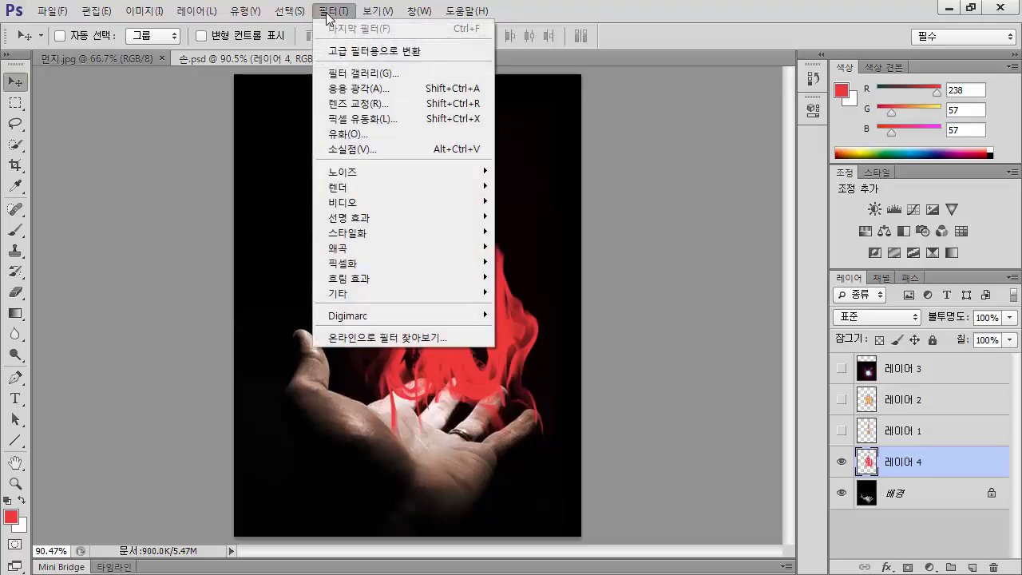
{"action": "mouse_move", "coordinate": [403, 286]}
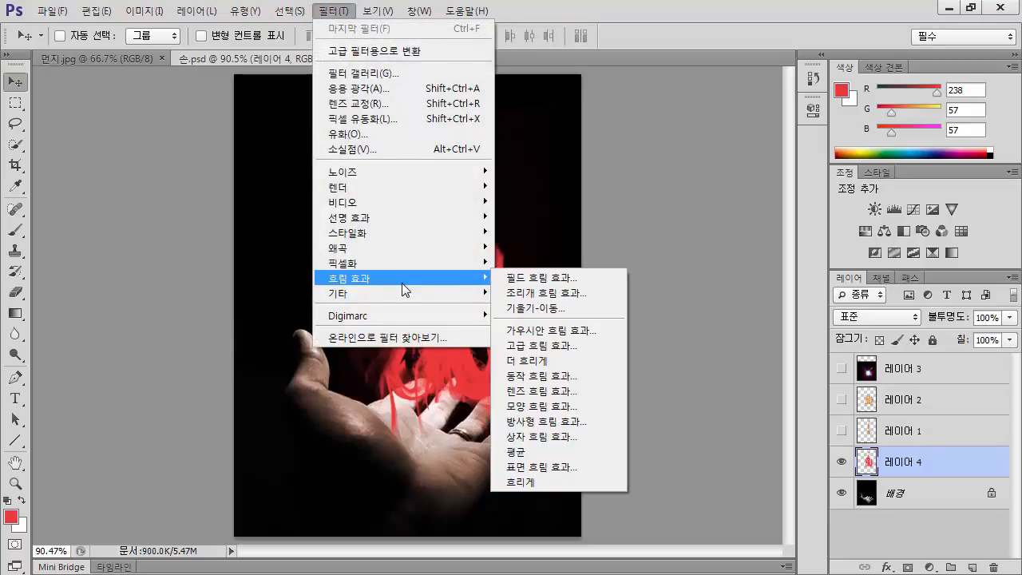
{"action": "left_click", "coordinate": [578, 339]}
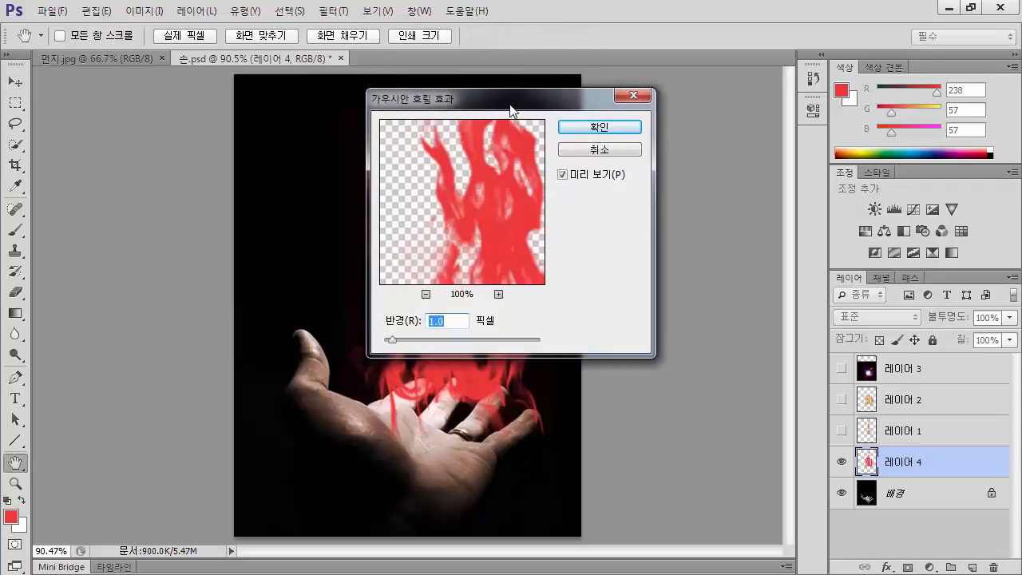
{"action": "left_click_drag", "start_coordinate": [519, 95], "coordinate": [655, 41]}
{"action": "left_click_drag", "start_coordinate": [523, 292], "coordinate": [545, 270]}
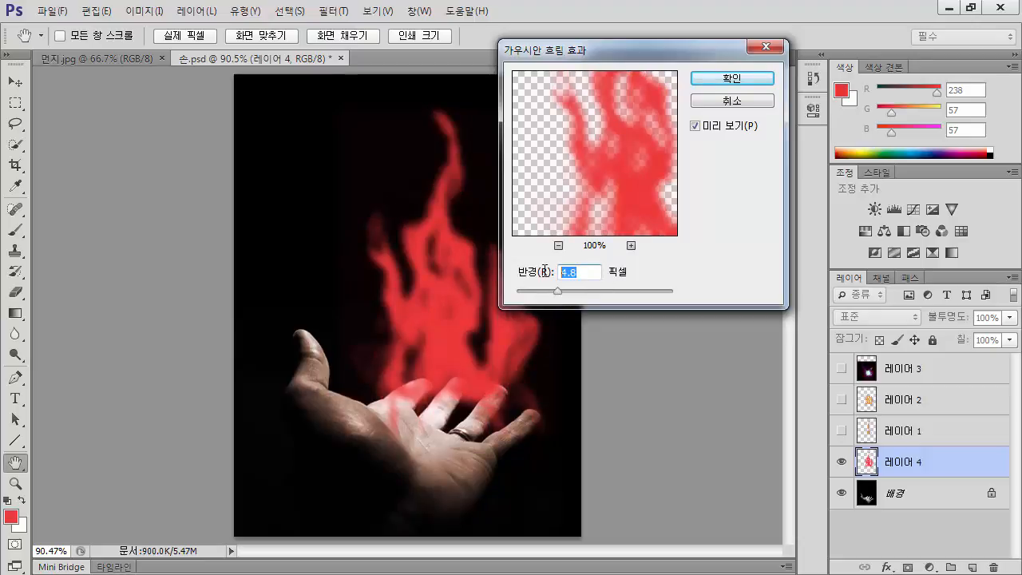
{"action": "type", "text": "5"}
{"action": "left_click", "coordinate": [734, 85]}
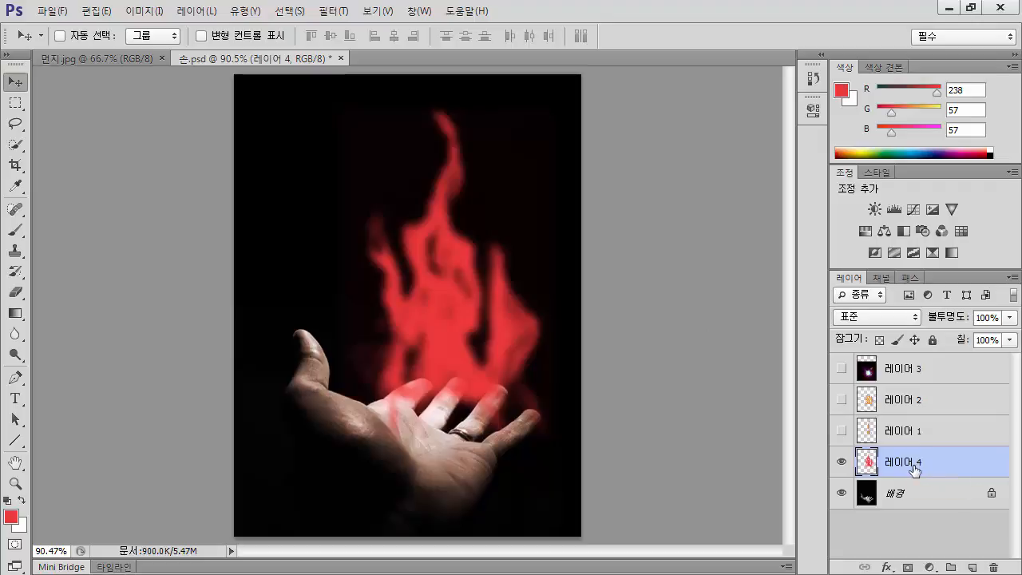
- Place 레이어 4 above the redisplayed 레이어 1, 2 and 3 and set its blend mode to Screen (스크린)
{"action": "left_click_drag", "start_coordinate": [915, 468], "coordinate": [901, 361]}
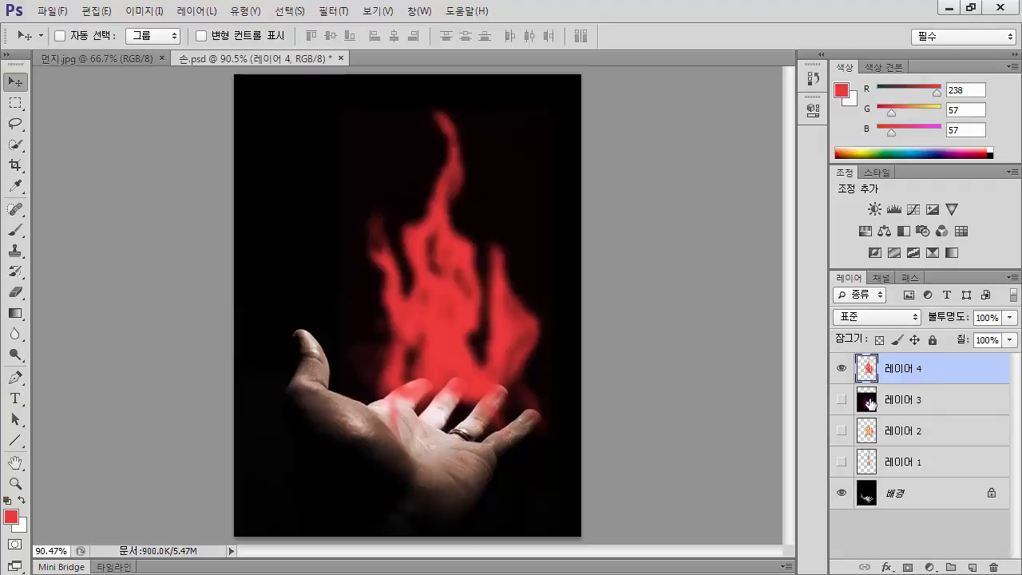
{"action": "left_click_drag", "start_coordinate": [847, 402], "coordinate": [841, 465]}
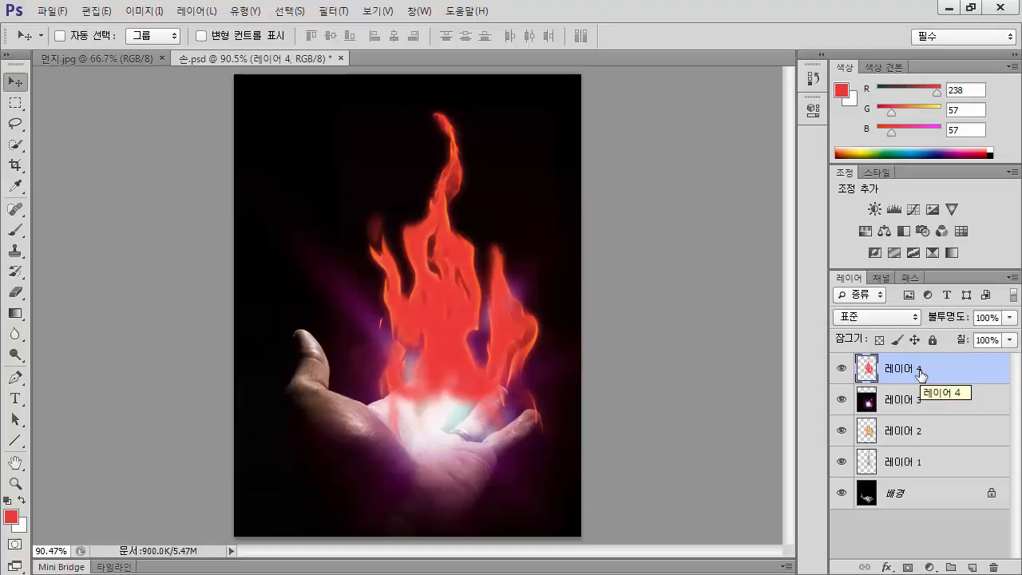
{"action": "left_click", "coordinate": [894, 318]}
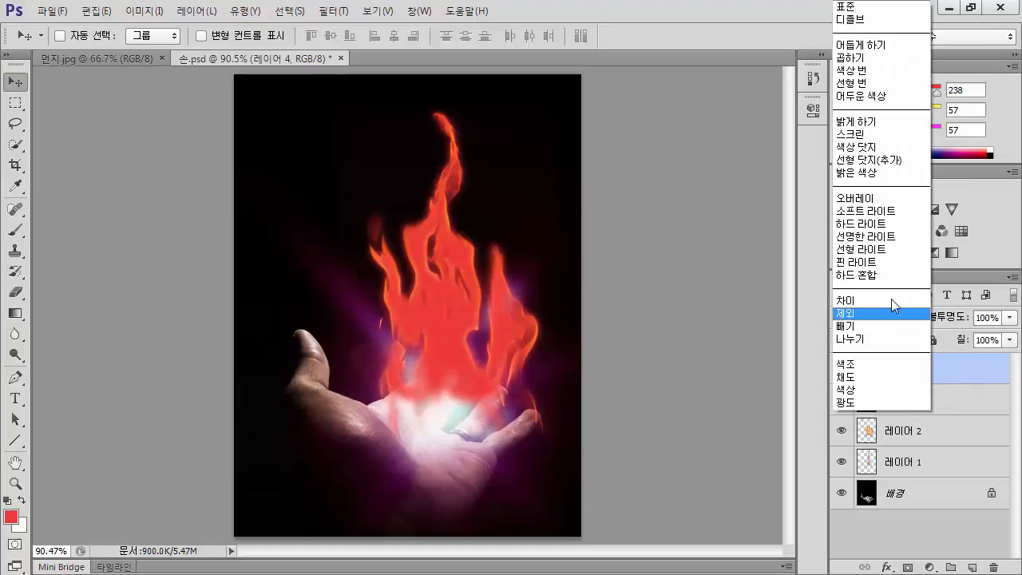
{"action": "left_click", "coordinate": [861, 135]}
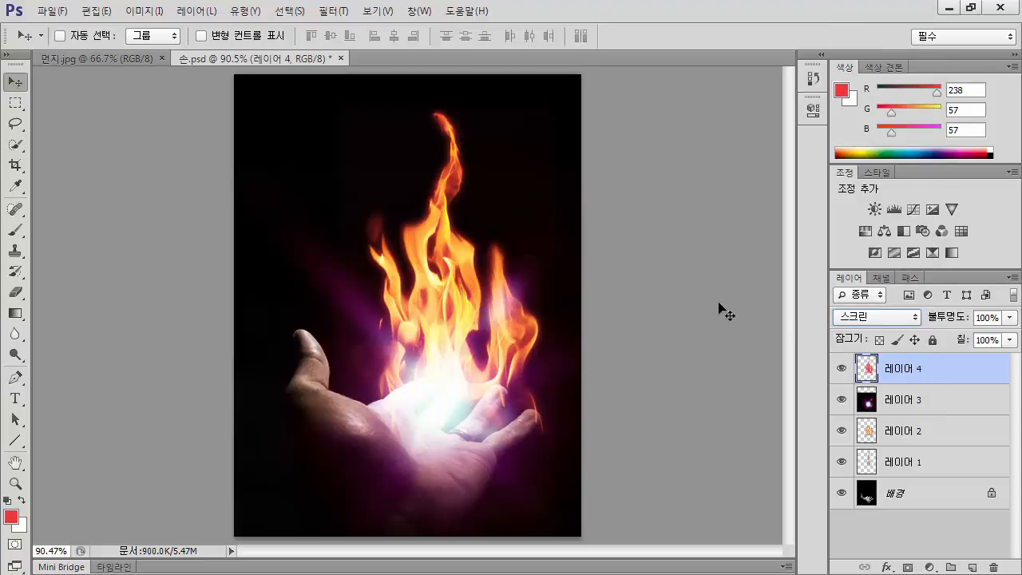
- Toggle the visibility of 레이어 4 to compare the flames with and without the blurred red glow
{"action": "left_click", "coordinate": [843, 369]}
{"action": "left_click", "coordinate": [842, 369]}
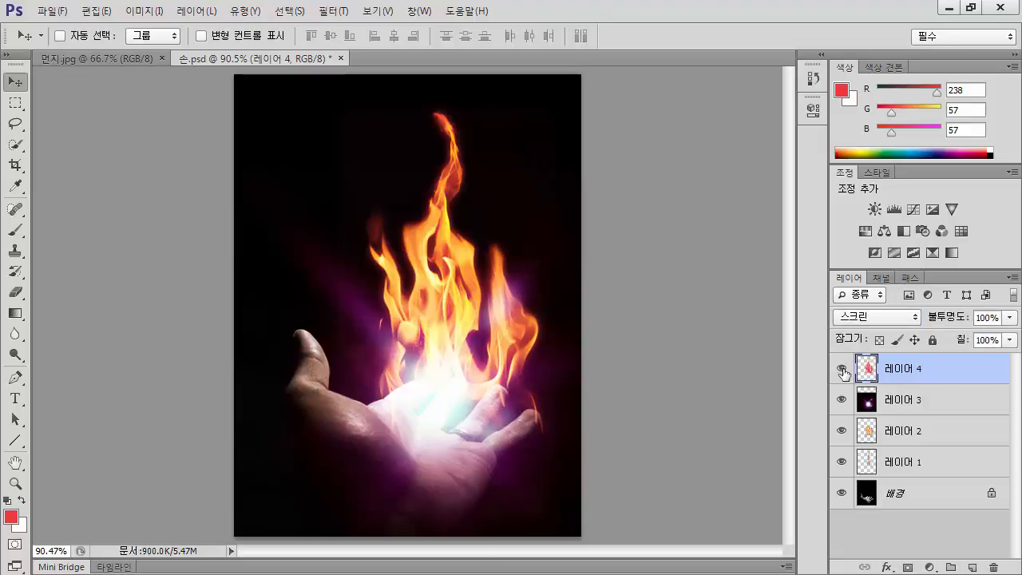
{"action": "left_click", "coordinate": [843, 369]}
{"action": "left_click", "coordinate": [843, 369]}
{"action": "left_click", "coordinate": [843, 369]}
{"action": "left_click", "coordinate": [842, 369]}
{"action": "left_click", "coordinate": [842, 368]}
{"action": "left_click", "coordinate": [843, 369]}
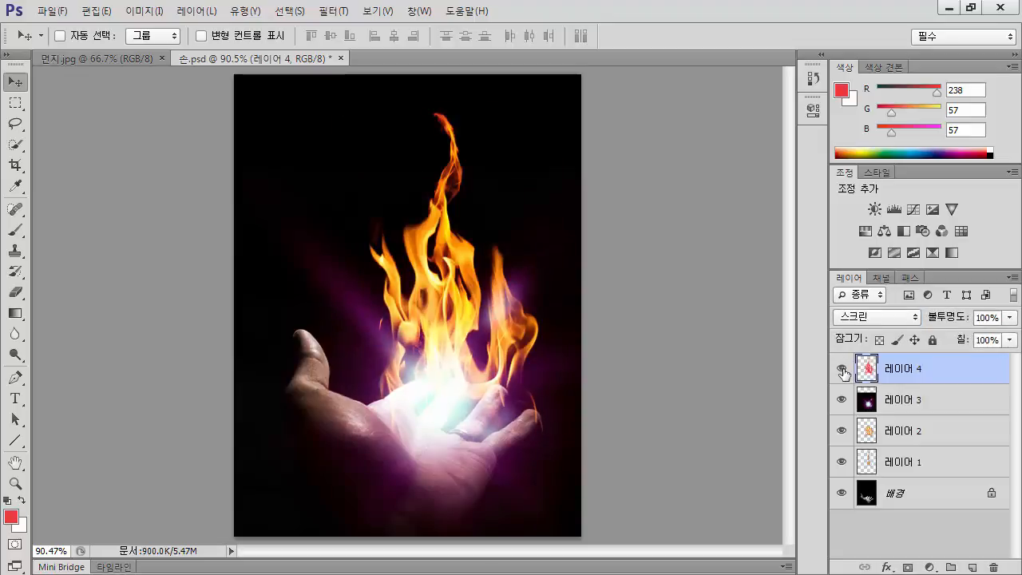
- Compare the image with and without 레이어 4, and lower that layer's opacity to 75%
{"action": "left_click", "coordinate": [843, 369]}
{"action": "left_click", "coordinate": [843, 369]}
{"action": "left_click", "coordinate": [843, 369]}
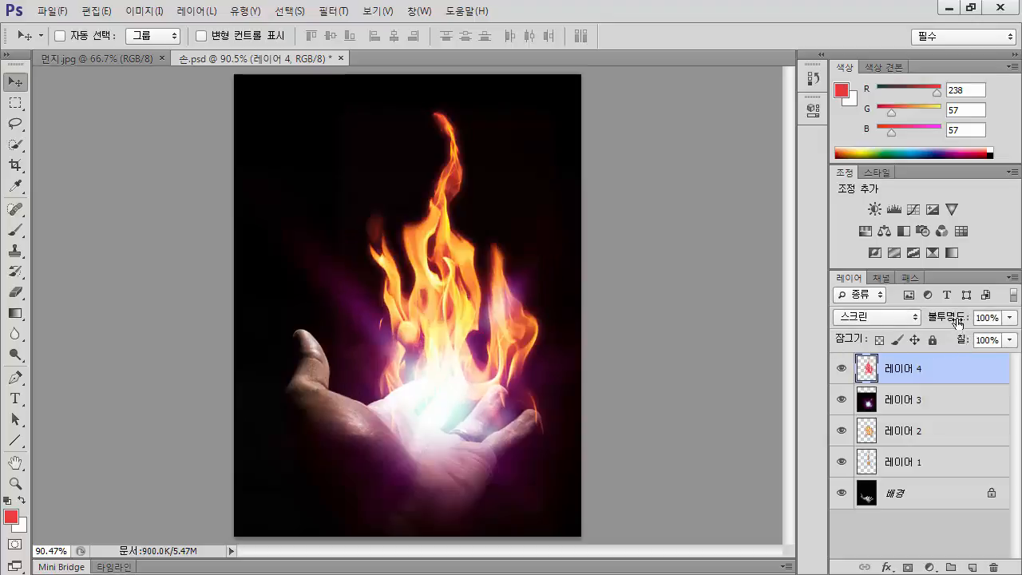
{"action": "left_click_drag", "start_coordinate": [956, 321], "coordinate": [938, 323]}
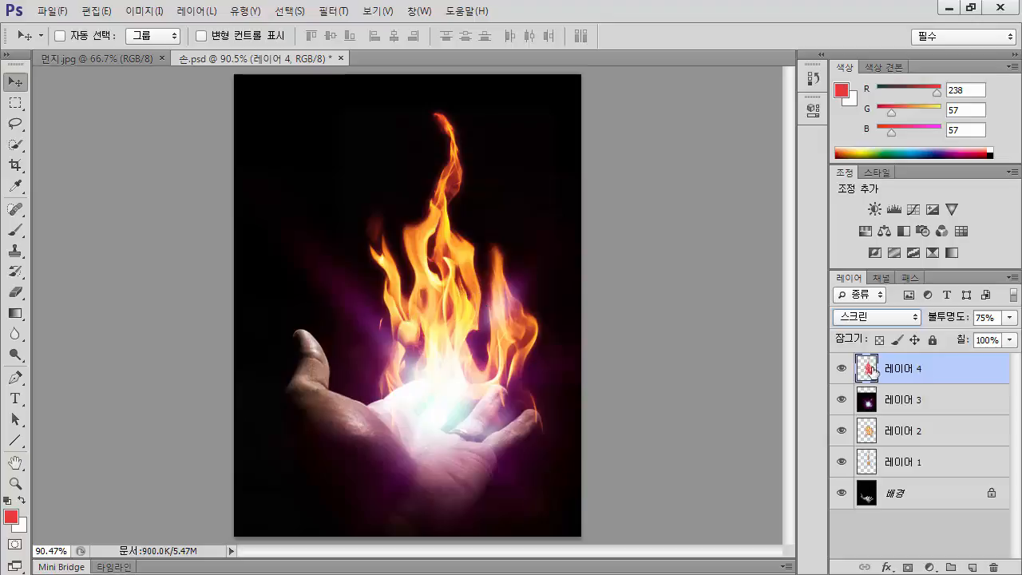
- Toggle 레이어 4 off and on repeatedly to judge the red glow at 75% opacity, leaving the layer shown
{"action": "left_click", "coordinate": [843, 372]}
{"action": "left_click", "coordinate": [843, 372]}
{"action": "left_click", "coordinate": [842, 372]}
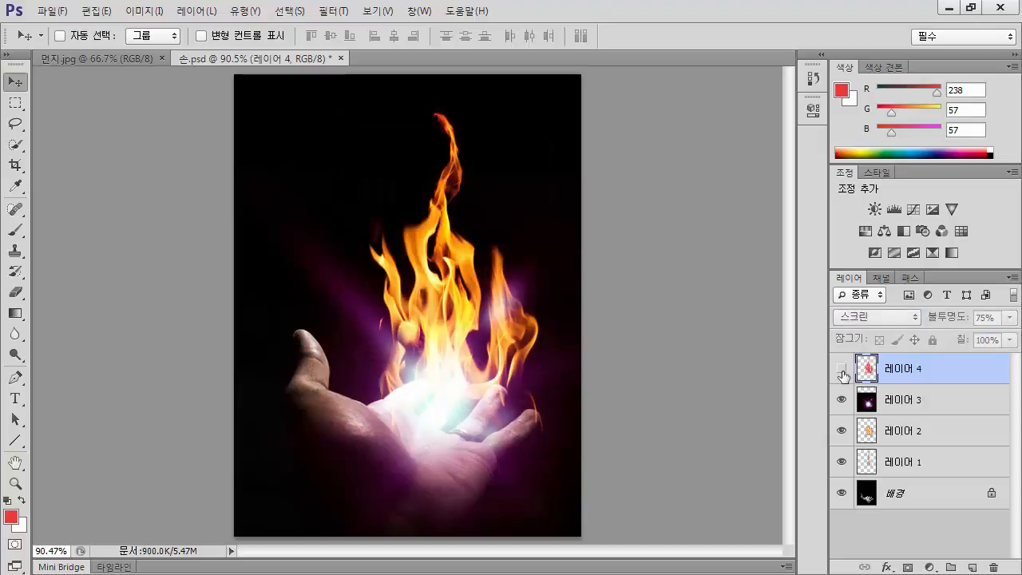
{"action": "left_click", "coordinate": [842, 372]}
{"action": "left_click", "coordinate": [842, 372]}
{"action": "left_click", "coordinate": [843, 372]}
{"action": "left_click", "coordinate": [842, 372]}
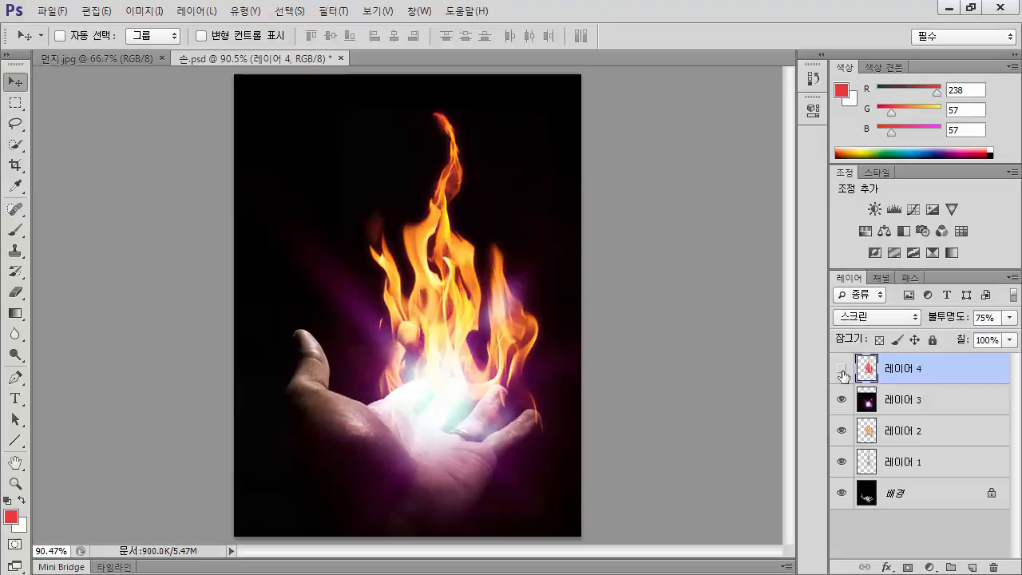
{"action": "left_click", "coordinate": [842, 373]}
{"action": "left_click", "coordinate": [842, 372]}
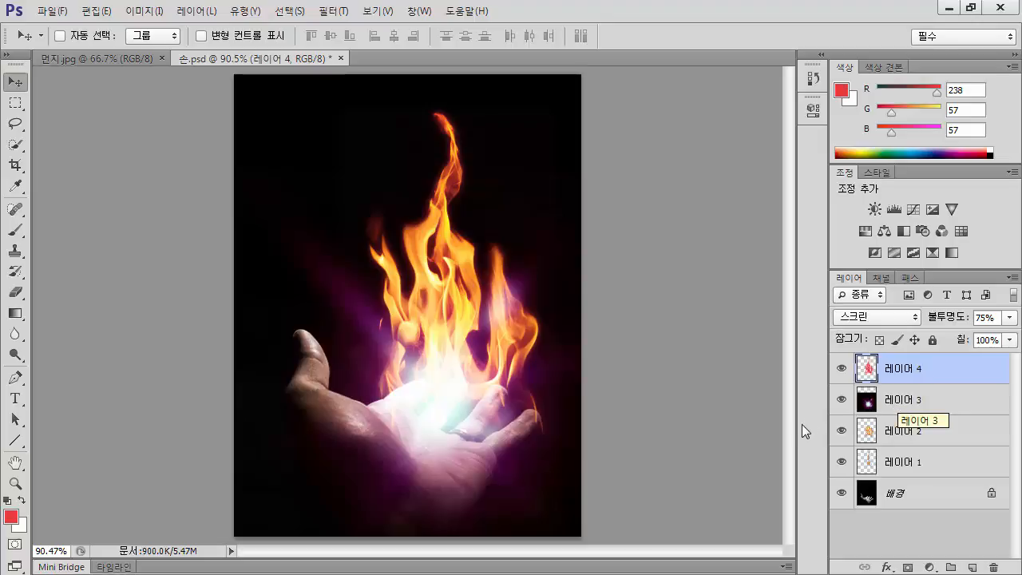
- Move the light glow layer 레이어 3 below 레이어 1, directly above the 배경 layer
{"action": "left_click_drag", "start_coordinate": [917, 409], "coordinate": [904, 473]}
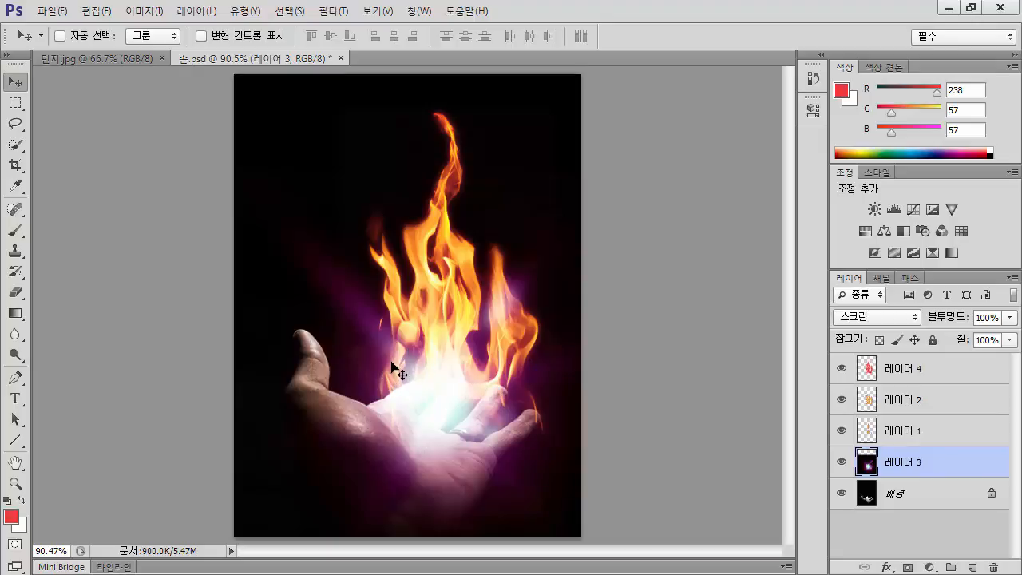
- Copy the dust image from 먼지.jpg into 손.psd above 레이어 3, position it across the canvas and close 먼지.jpg
{"action": "left_click_drag", "start_coordinate": [61, 56], "coordinate": [452, 89]}
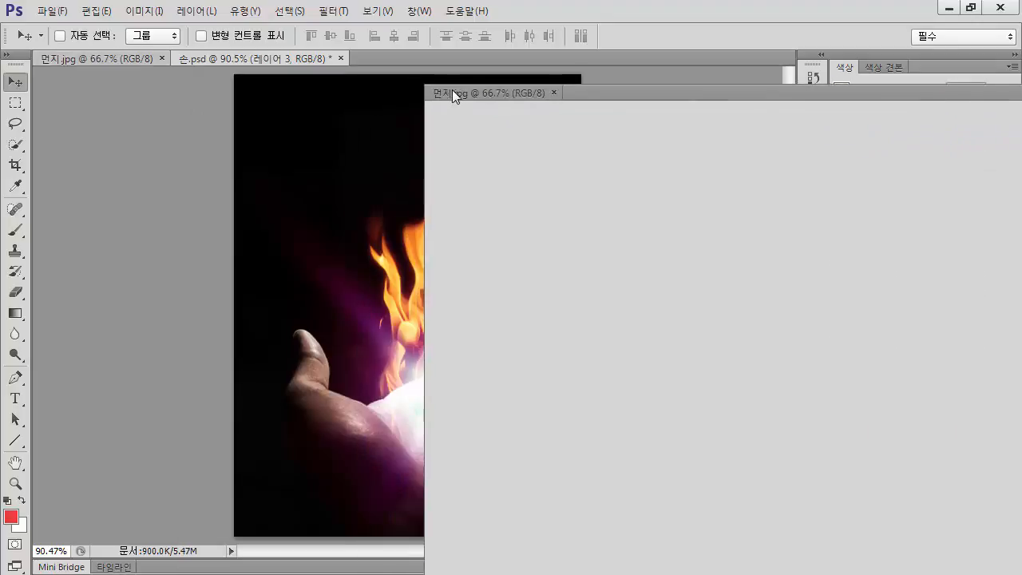
{"action": "left_click_drag", "start_coordinate": [527, 88], "coordinate": [679, 82]}
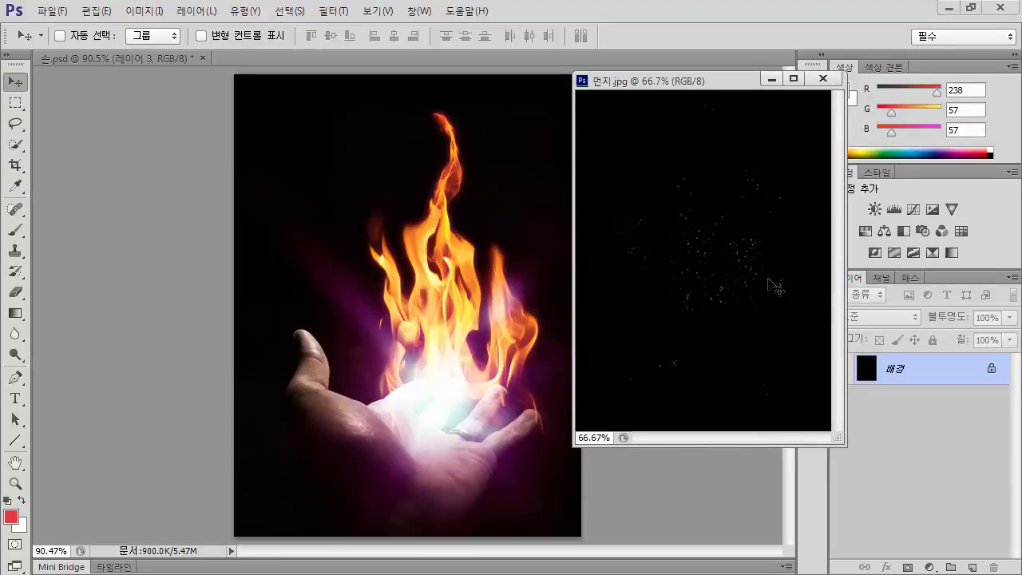
{"action": "left_click_drag", "start_coordinate": [775, 287], "coordinate": [408, 388]}
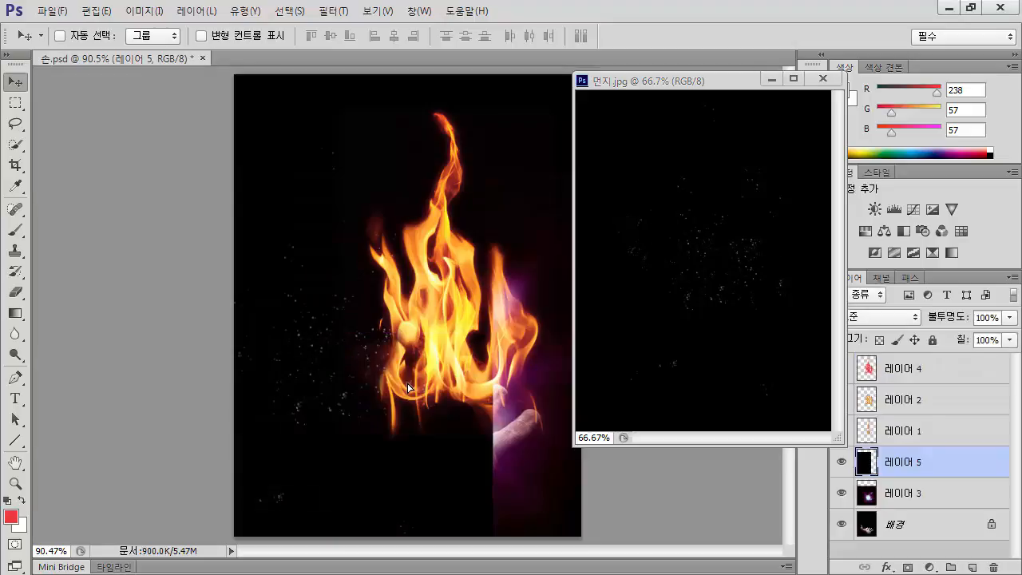
{"action": "left_click_drag", "start_coordinate": [337, 387], "coordinate": [456, 336]}
{"action": "key", "text": "ctrl+w"}
- Set the blend mode of the dust layer 레이어 5 to Lighten (밝게 하기)
{"action": "left_click", "coordinate": [877, 317]}
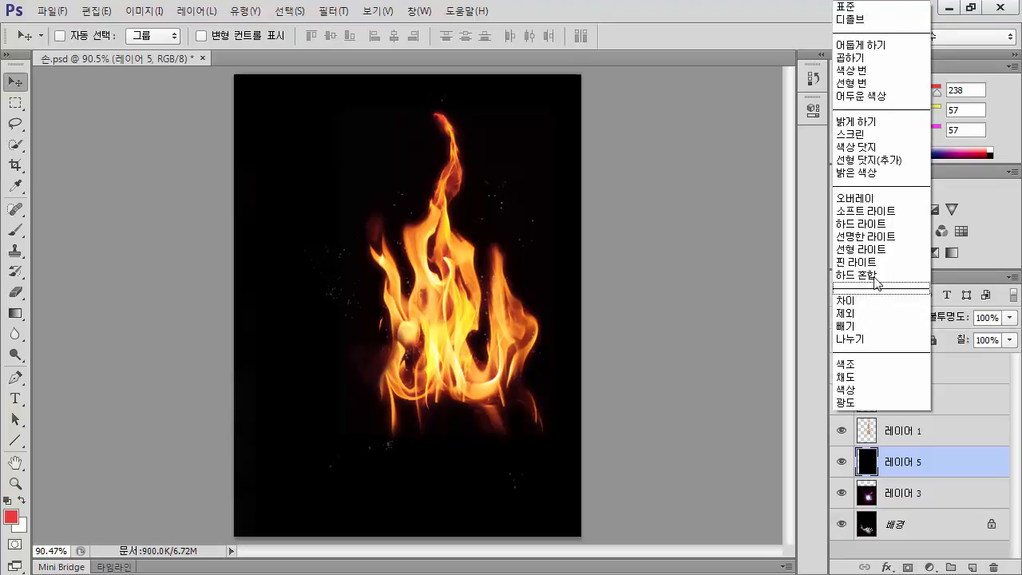
{"action": "left_click", "coordinate": [878, 130]}
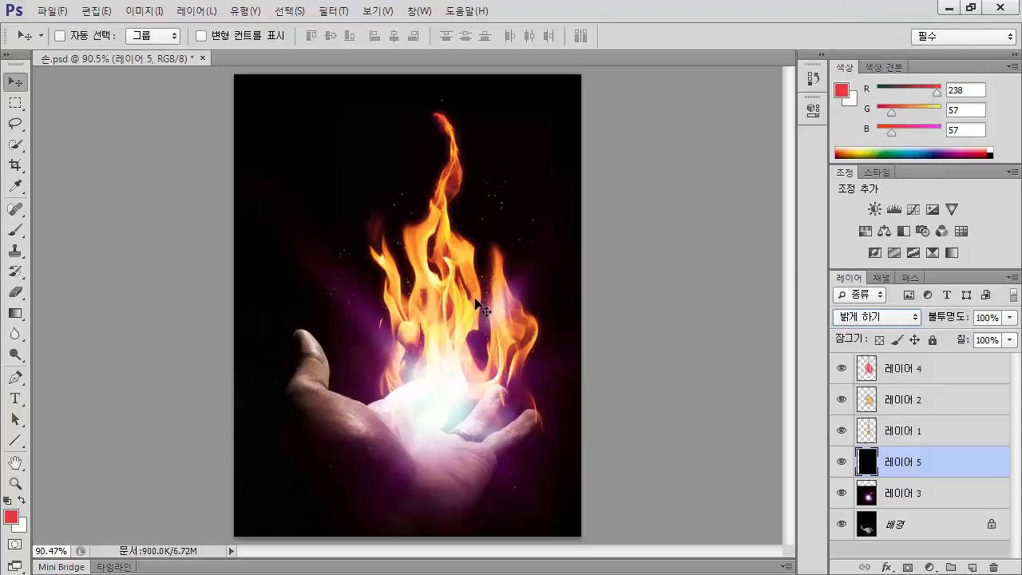
- Shift the dust particles slightly down and to the left around the flames, and move 레이어 5 above 레이어 4
{"action": "left_click_drag", "start_coordinate": [460, 302], "coordinate": [441, 338]}
{"action": "left_click_drag", "start_coordinate": [908, 465], "coordinate": [906, 364]}
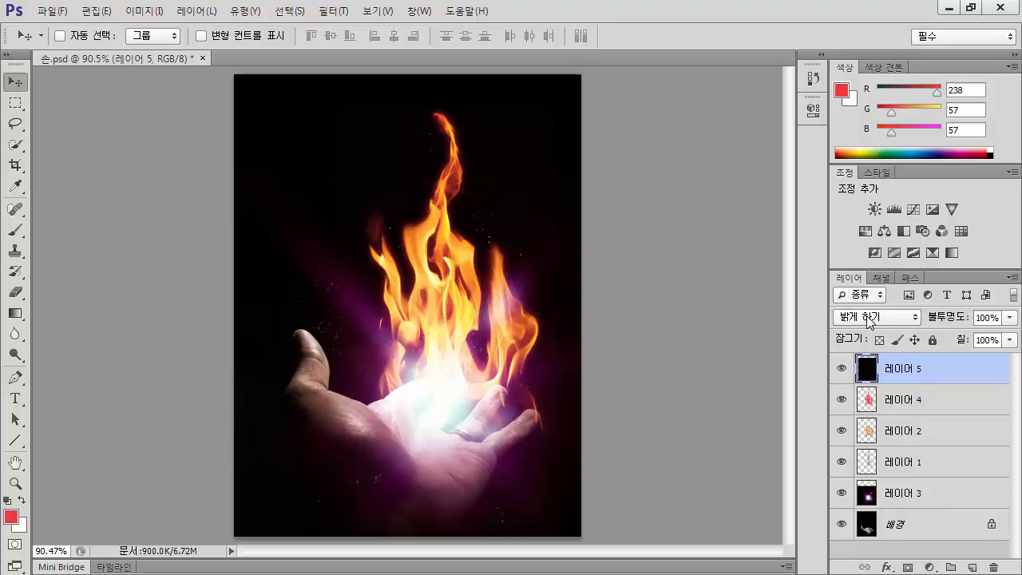
{"action": "left_click", "coordinate": [870, 320]}
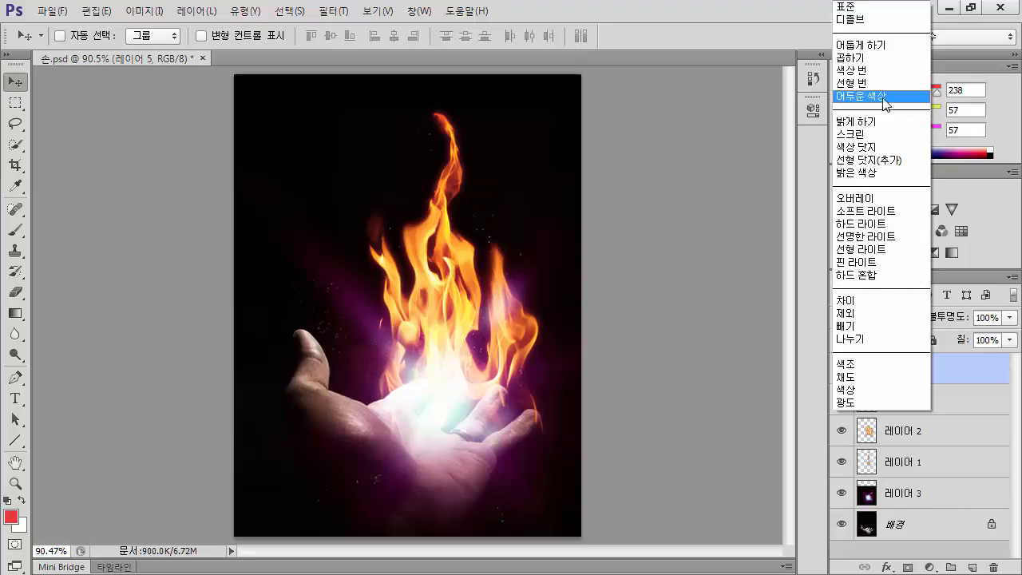
{"action": "left_click", "coordinate": [776, 8]}
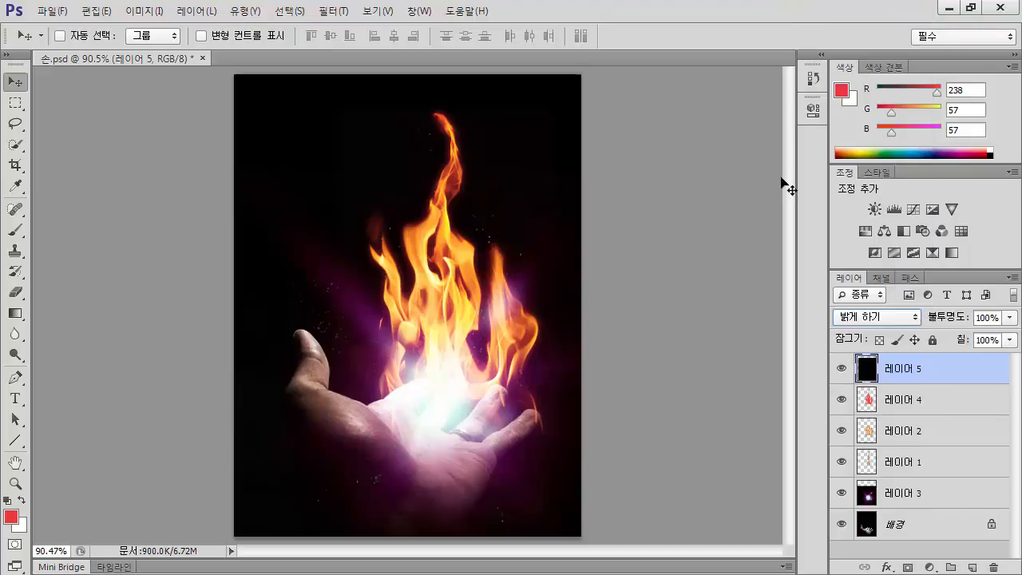